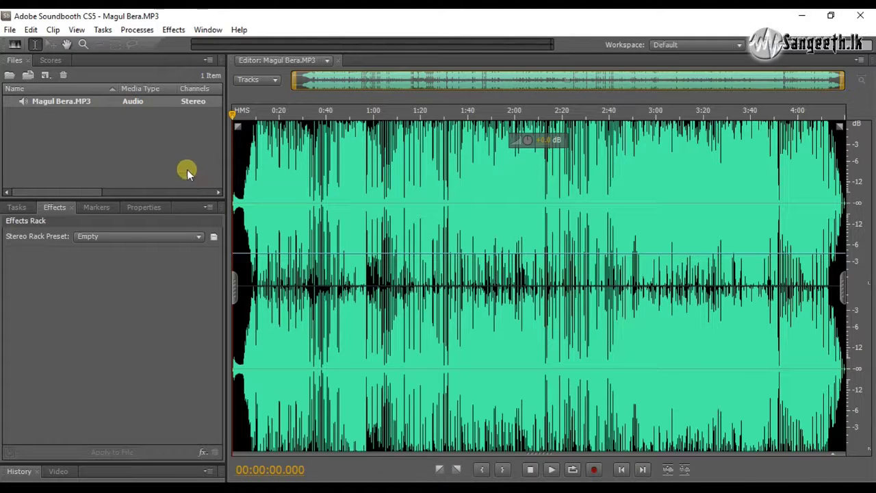
# - Zoom in on the first 18 seconds of Magul Bera.MP3 and play the quiet opening
pyautogui.click(92, 102)
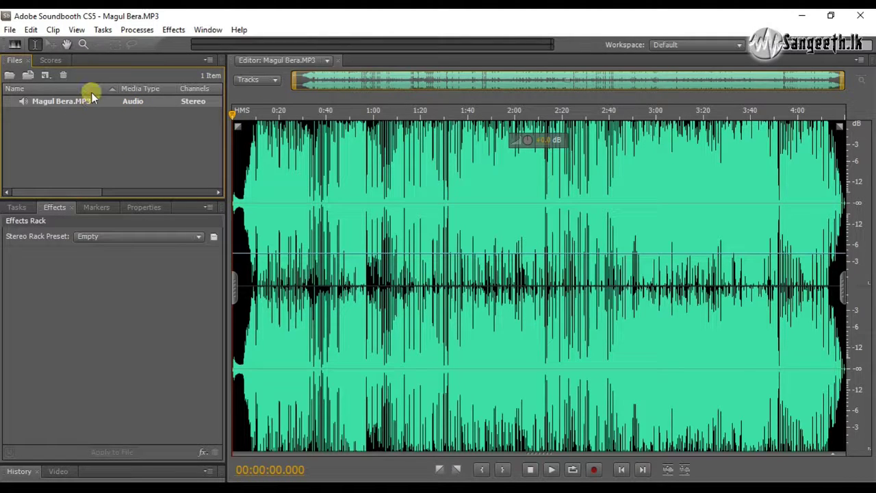
pyautogui.click(291, 234)
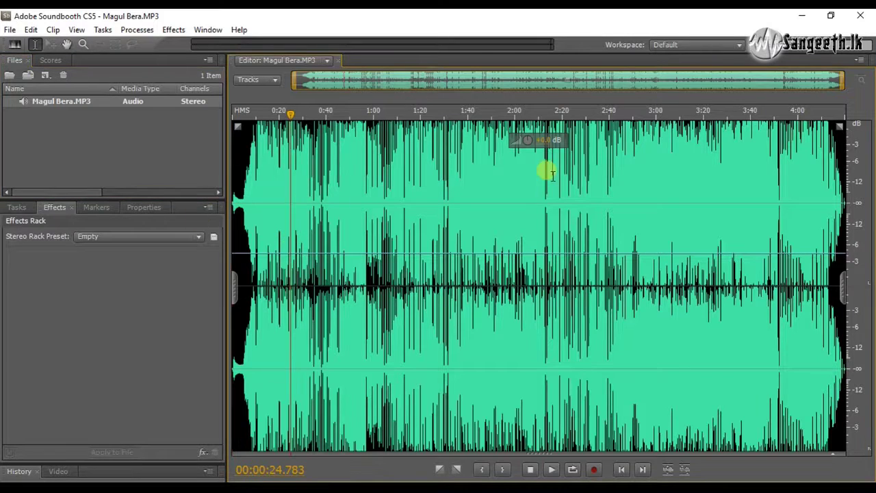
pyautogui.press('=')
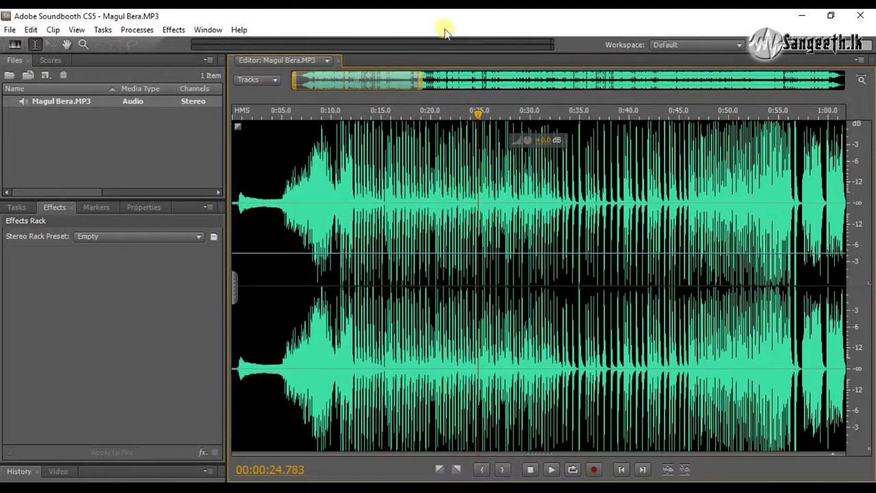
pyautogui.moveTo(419, 76); pyautogui.dragTo(325, 81)
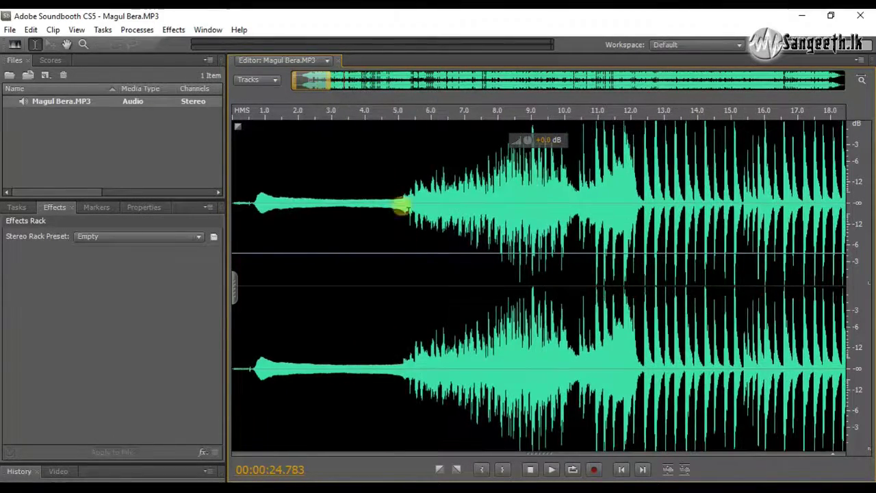
pyautogui.press('space')
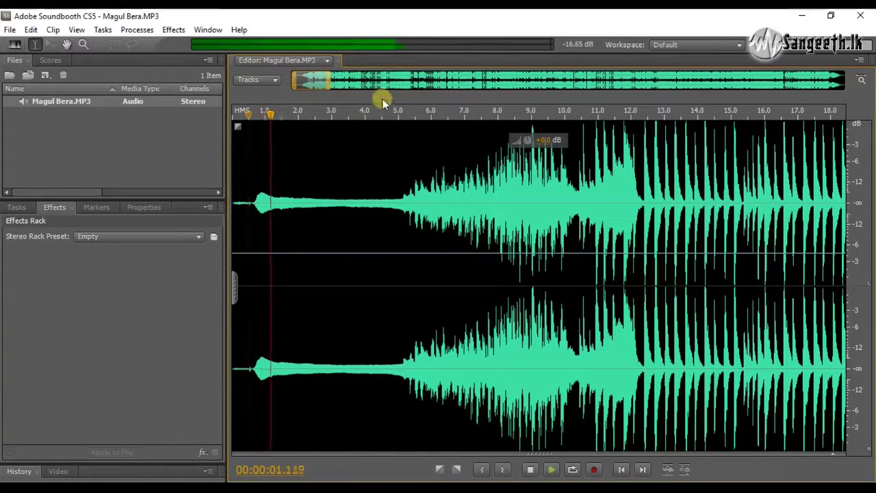
pyautogui.press('space')
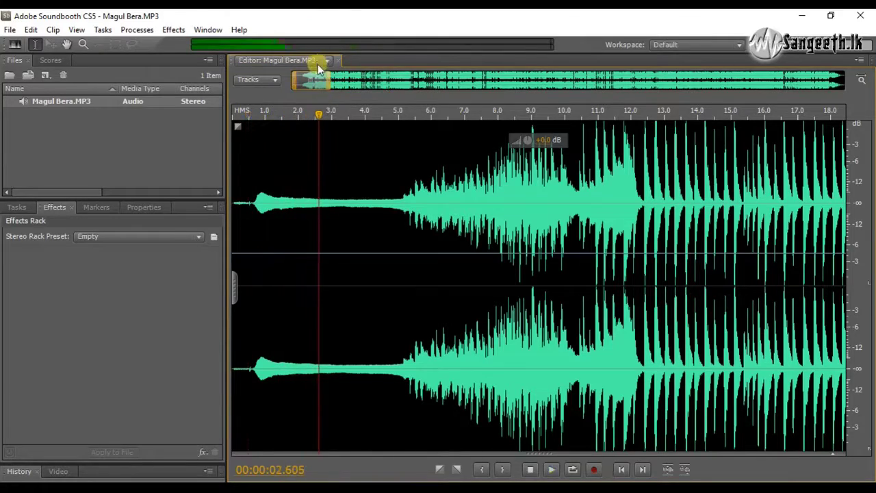
# - Play the separated drum hits around 1:04 in Magul Bera.MP3
pyautogui.moveTo(316, 82); pyautogui.dragTo(443, 129)
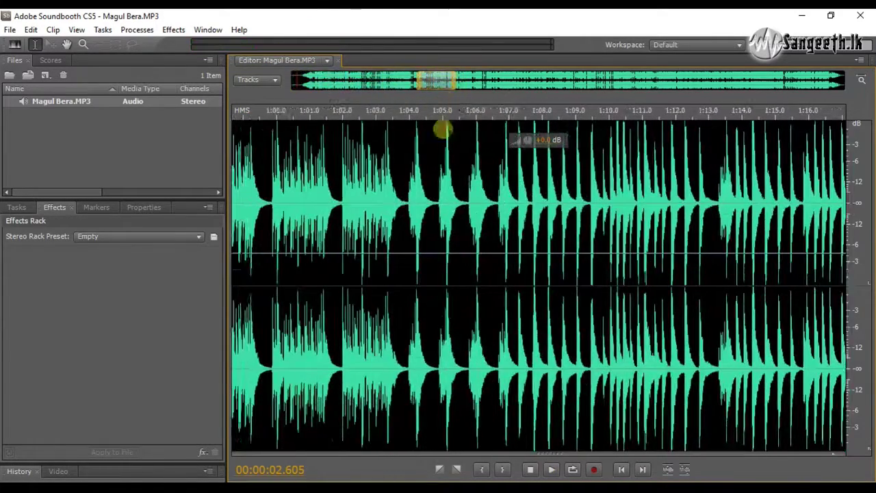
pyautogui.click(407, 209)
pyautogui.press('space')
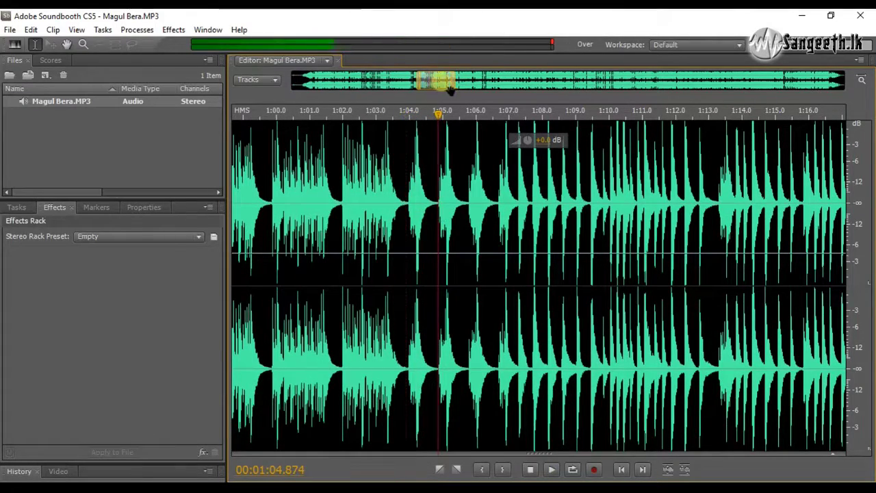
# - Audition the single drum hit near 1:04 and select it from 1:03.953 for about 0.9 seconds
pyautogui.moveTo(464, 96); pyautogui.dragTo(428, 79)
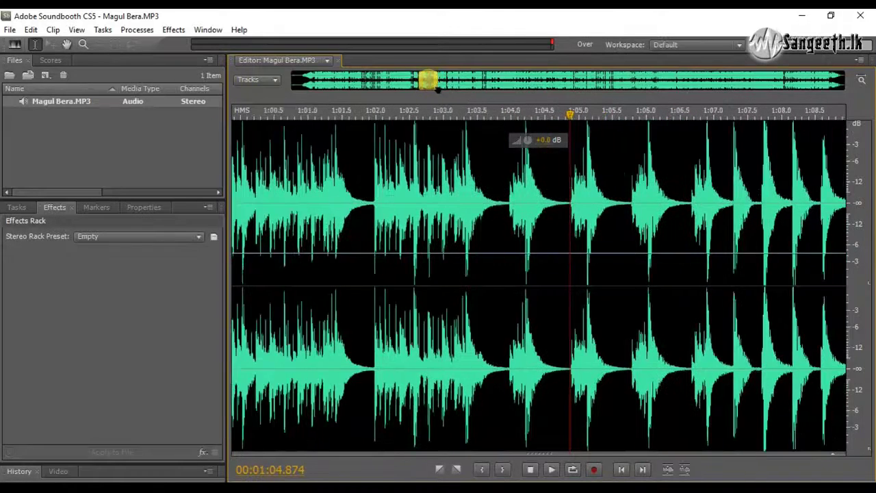
pyautogui.click(487, 226)
pyautogui.press('space')
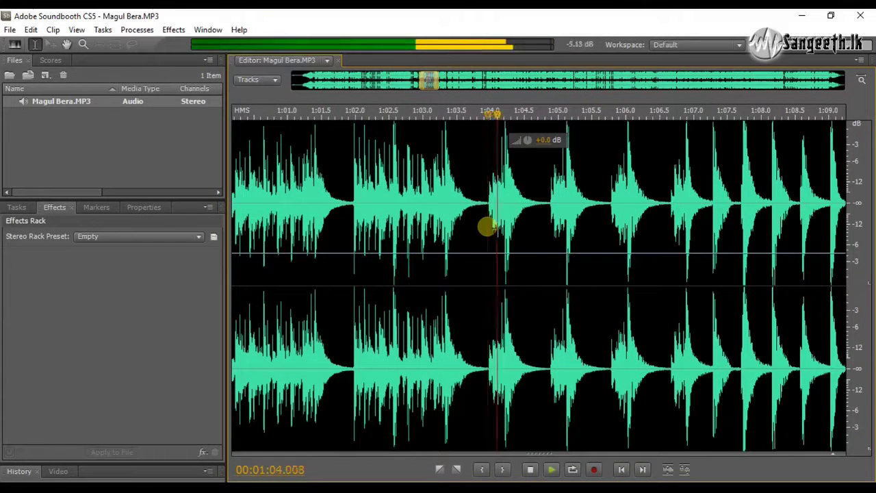
pyautogui.press('space')
pyautogui.moveTo(488, 226); pyautogui.dragTo(547, 219)
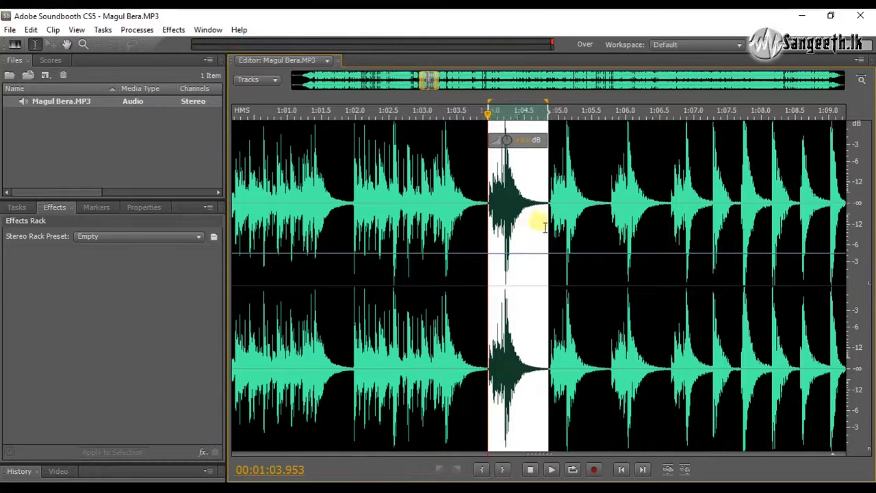
# - Start saving the selection as a separate file and create and open a new Desktop folder named Bera
pyautogui.rightClick(525, 219)
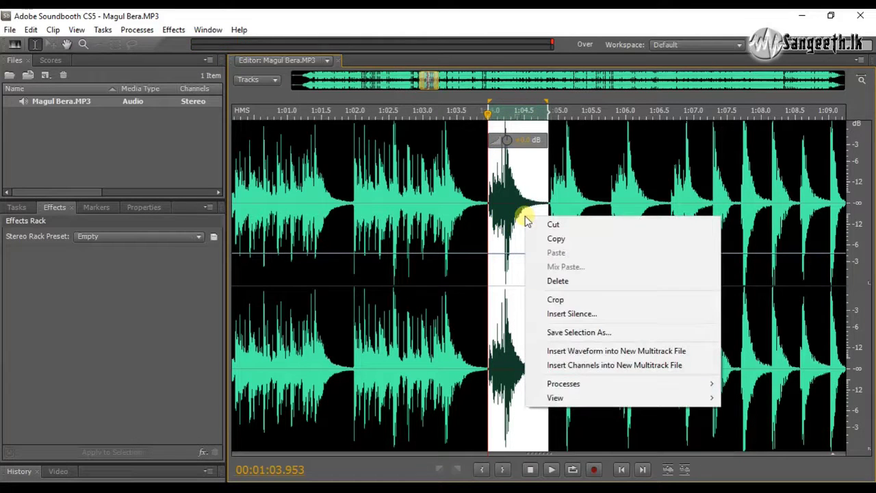
pyautogui.click(574, 333)
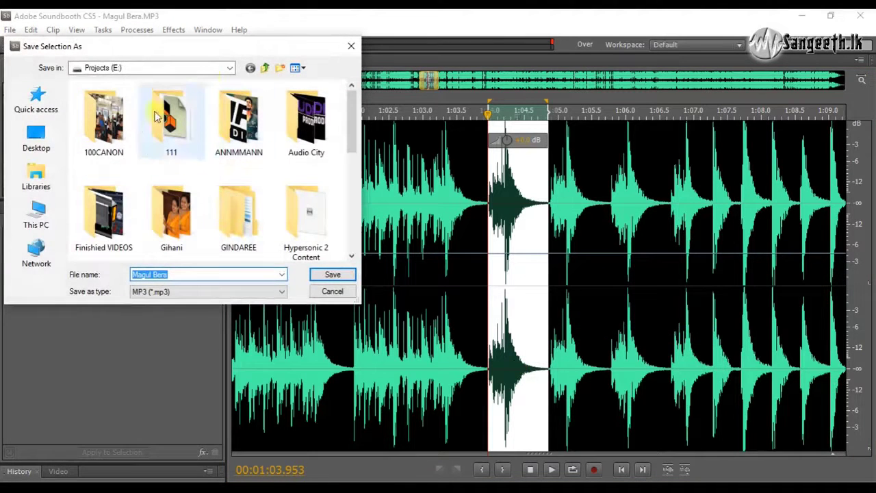
pyautogui.click(266, 71)
pyautogui.click(265, 71)
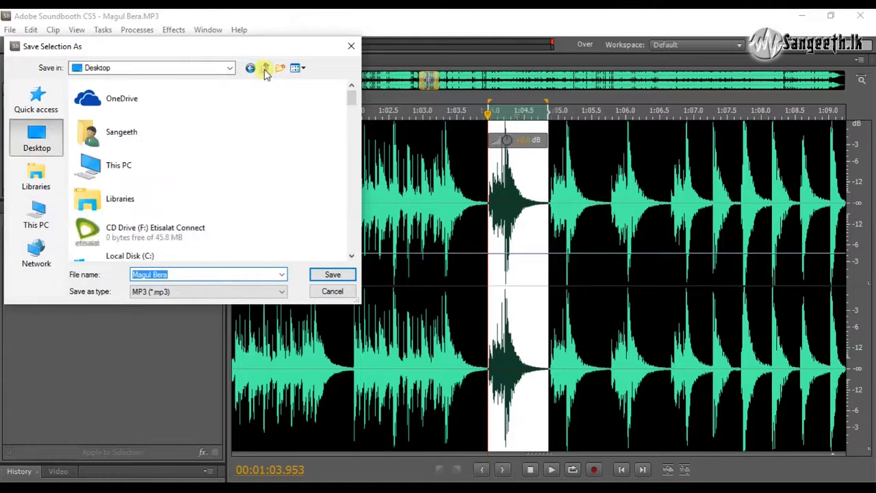
pyautogui.rightClick(299, 197)
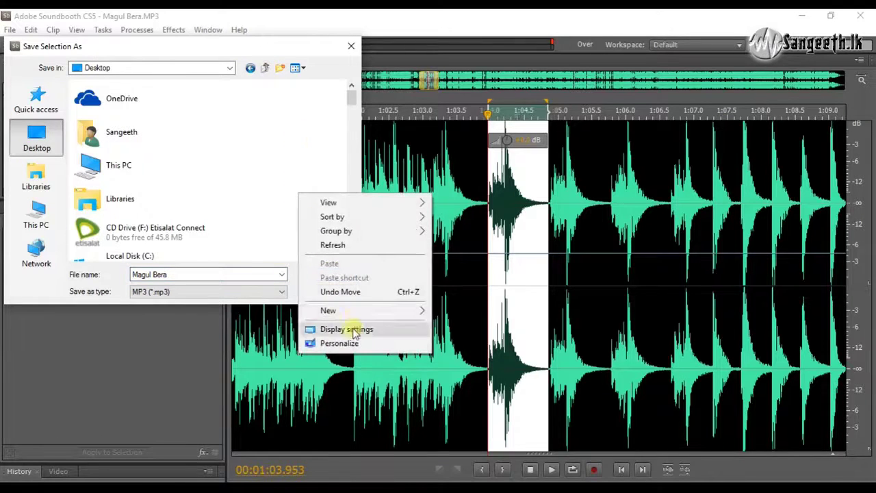
pyautogui.moveTo(355, 311)
pyautogui.click(461, 312)
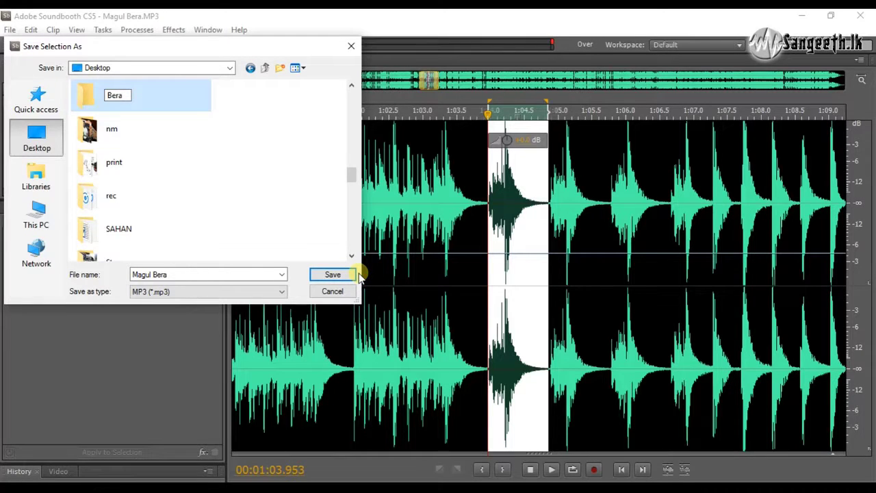
pyautogui.click(355, 274)
# - Save the selected hit in the Bera folder as MP3 file 01 at 128 Kbps stereo
pyautogui.click(255, 274)
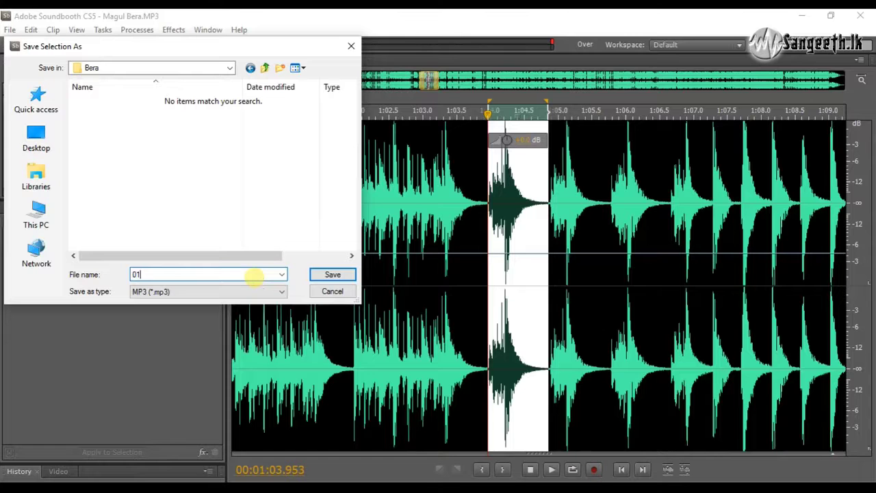
pyautogui.press('Return')
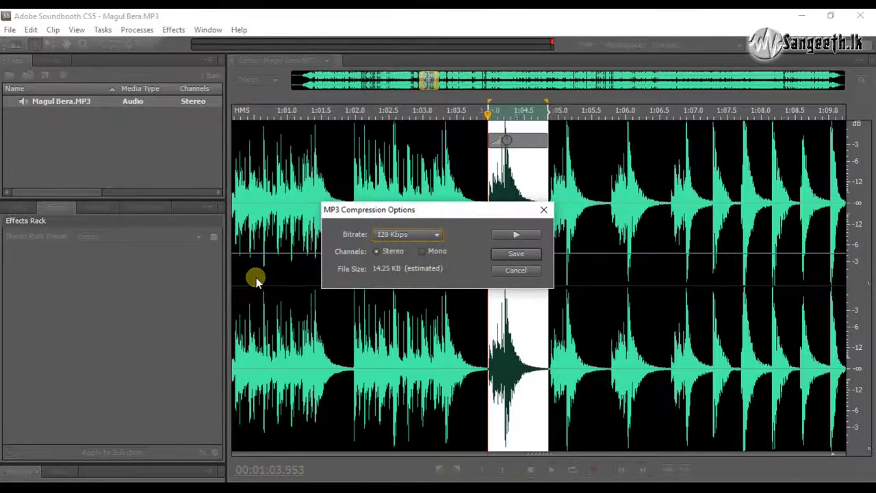
pyautogui.click(517, 254)
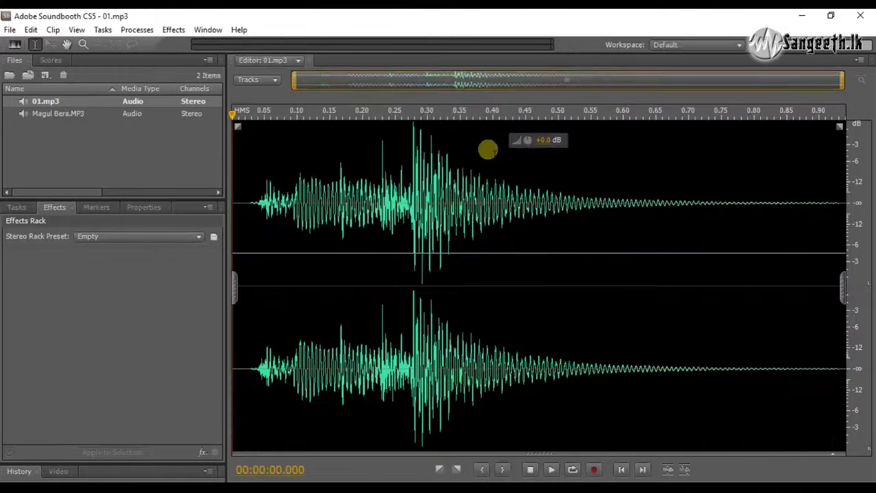
# - Return to Magul Bera.MP3 and play the drum hits following the saved one
pyautogui.doubleClick(81, 114)
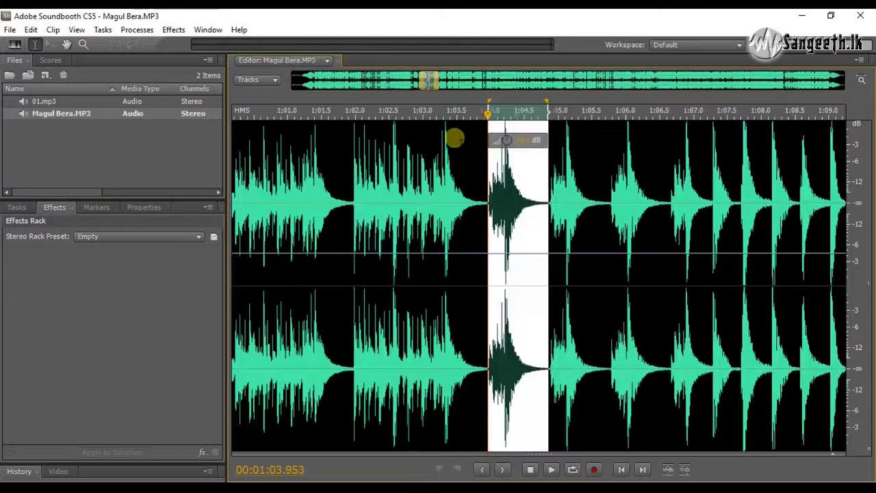
pyautogui.click(442, 85)
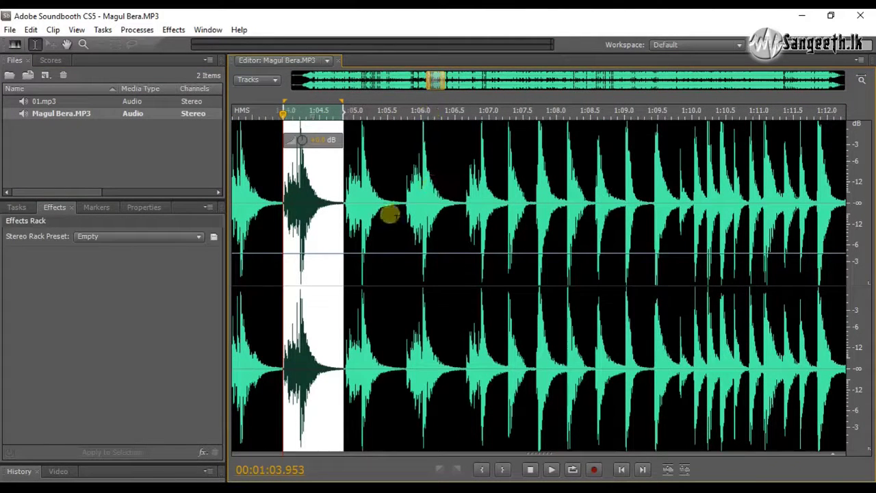
pyautogui.click(404, 205)
pyautogui.press('space')
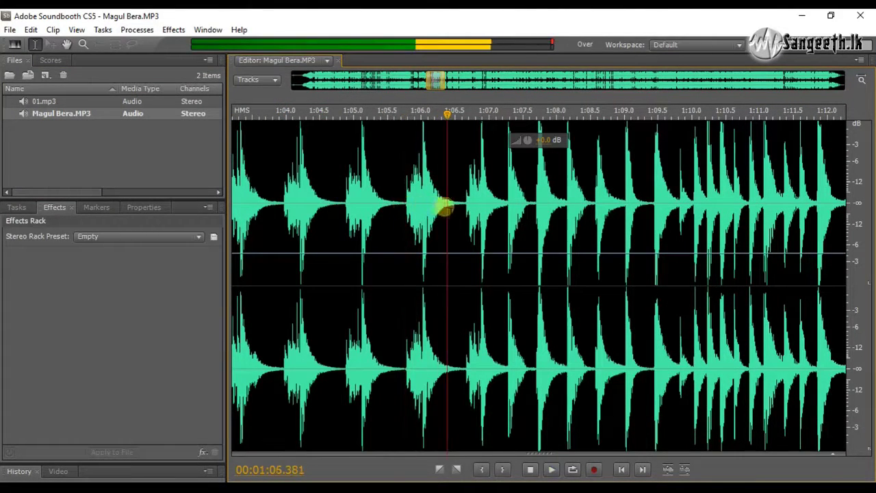
# - Select the drum hit near 1:04 again in closer view, from 1:03.961 for about 0.8 seconds
pyautogui.moveTo(441, 78); pyautogui.dragTo(430, 78)
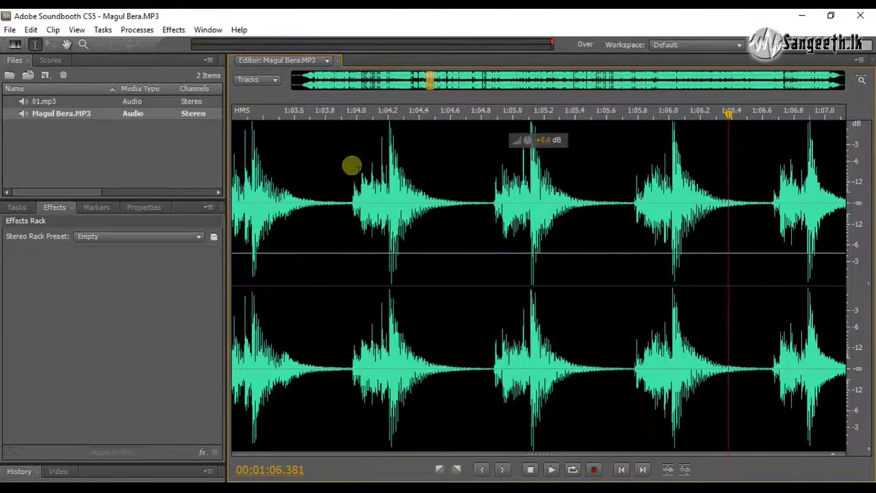
pyautogui.click(352, 203)
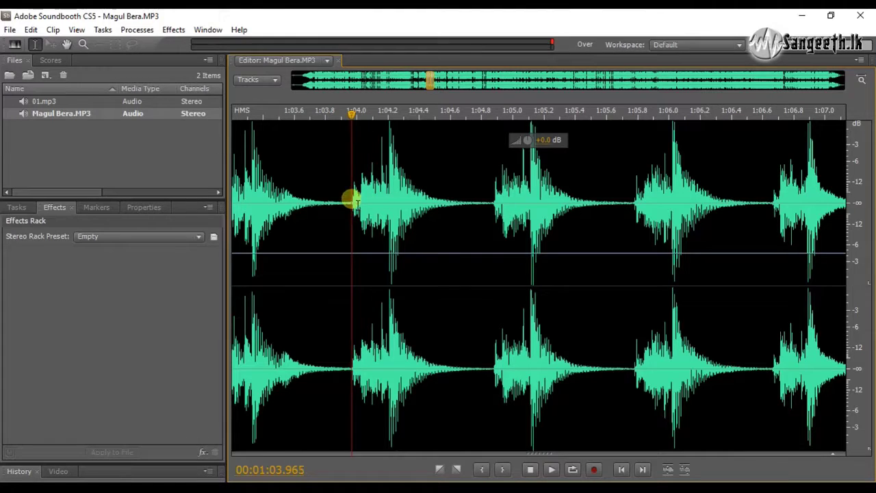
pyautogui.moveTo(352, 202); pyautogui.dragTo(478, 203)
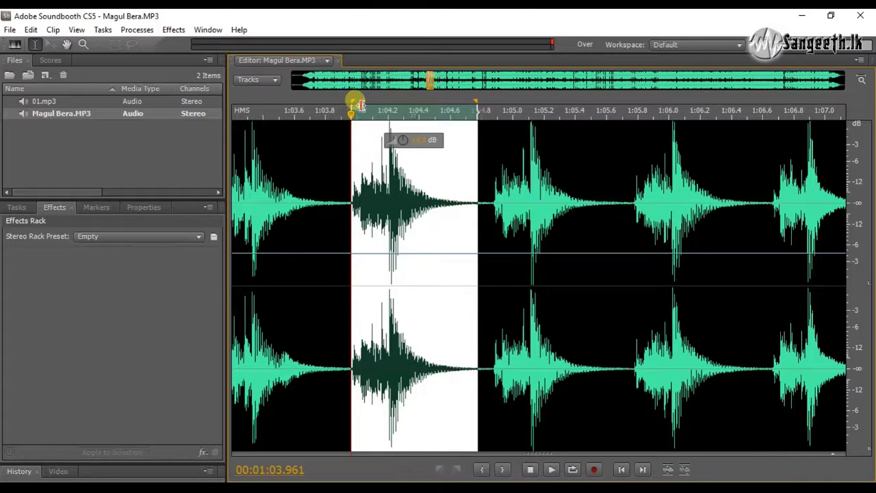
pyautogui.moveTo(362, 103); pyautogui.dragTo(352, 104)
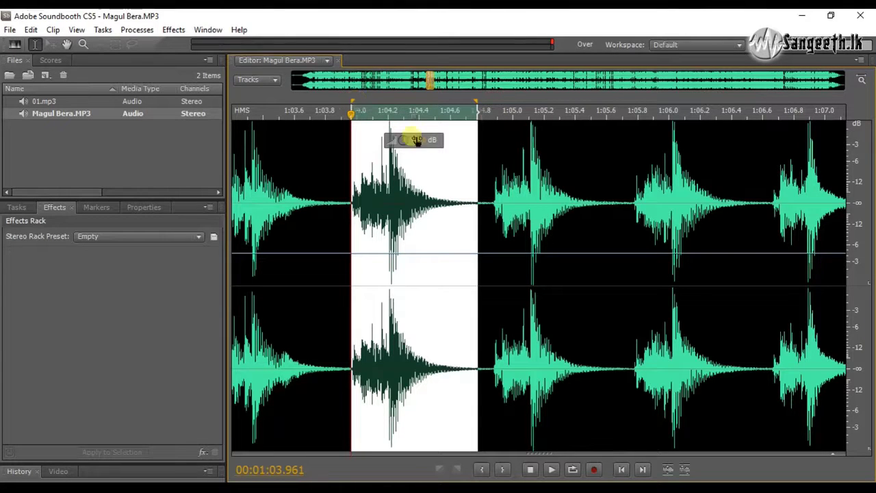
# - Play Magul Bera.MP3 from about 1:07.3 to 1:13 to find another isolated drum hit
pyautogui.moveTo(443, 90); pyautogui.dragTo(457, 91)
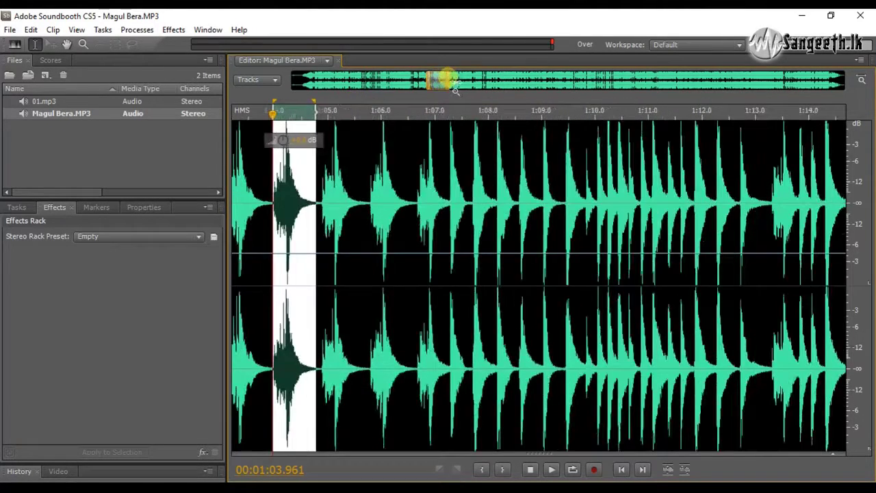
pyautogui.click(415, 205)
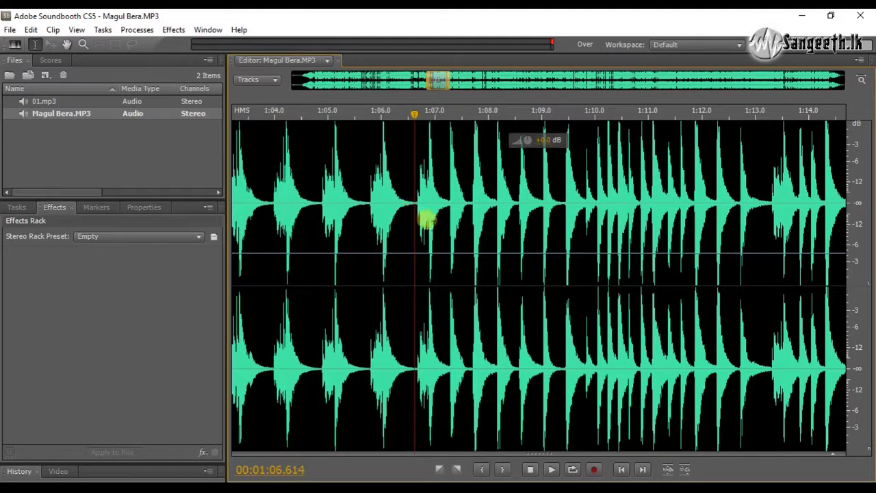
pyautogui.click(448, 221)
pyautogui.press('space')
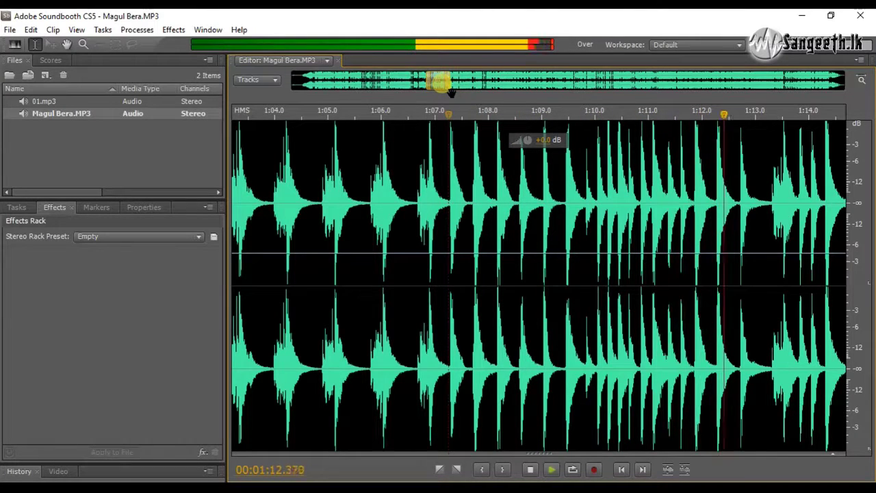
pyautogui.moveTo(441, 82); pyautogui.dragTo(445, 82)
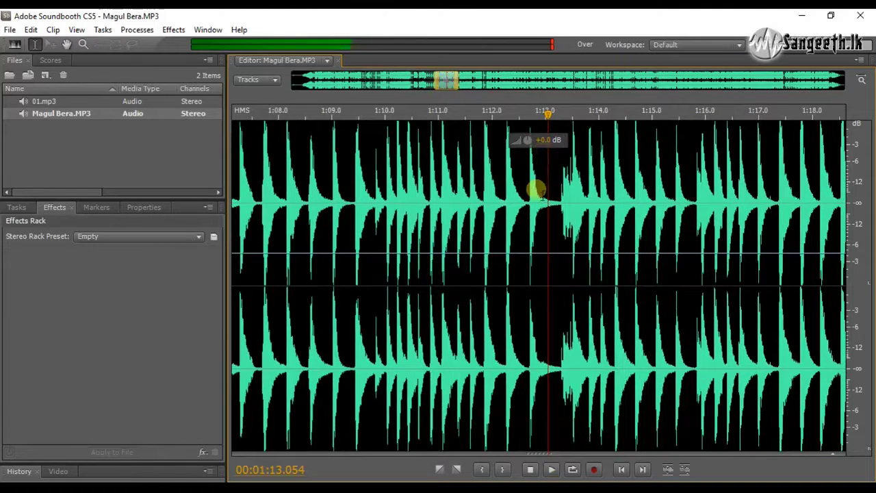
# - Select the hit starting at 1:12.684, about 0.6 seconds long, and save it in the Bera folder as MP3 file 02
pyautogui.moveTo(529, 201); pyautogui.dragTo(560, 205)
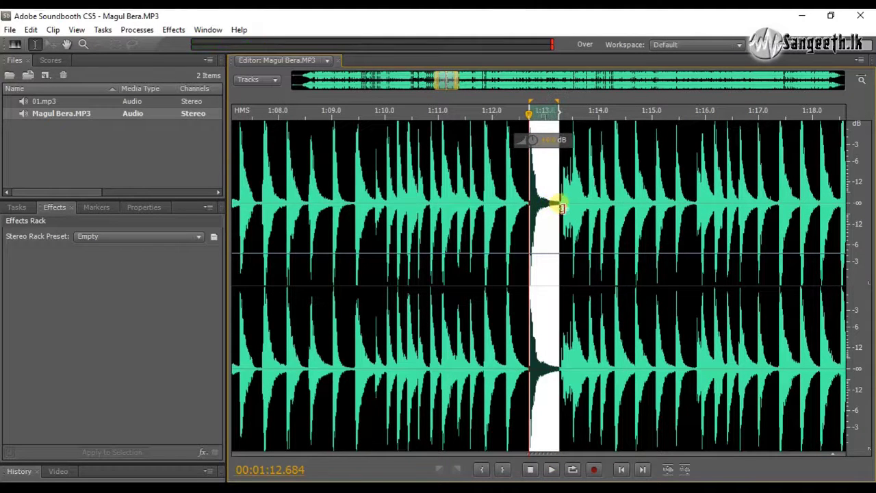
pyautogui.rightClick(560, 205)
pyautogui.click(588, 303)
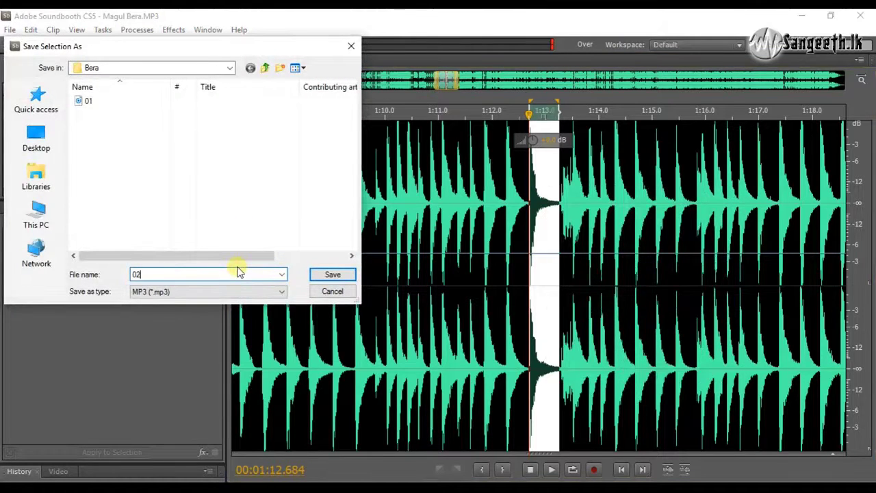
pyautogui.press('Return')
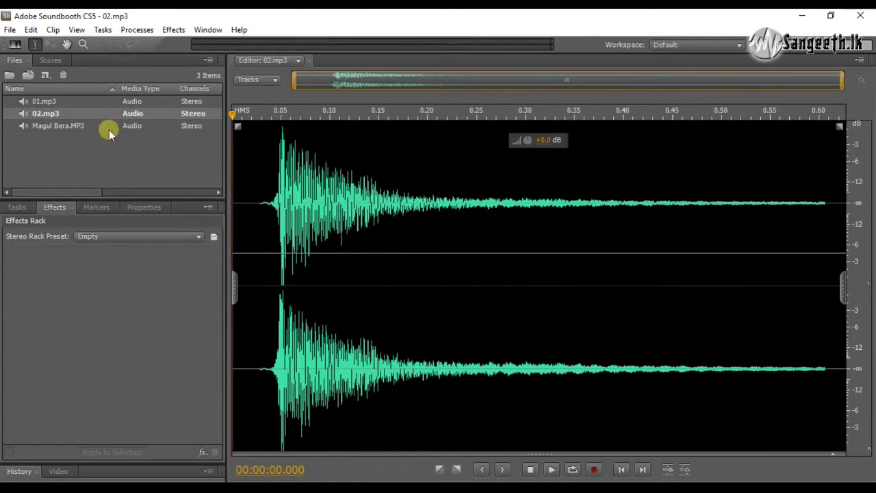
# - Return to Magul Bera.MP3 and play the passages around 1:15 and 1:13.3 to find another drum hit
pyautogui.doubleClick(91, 126)
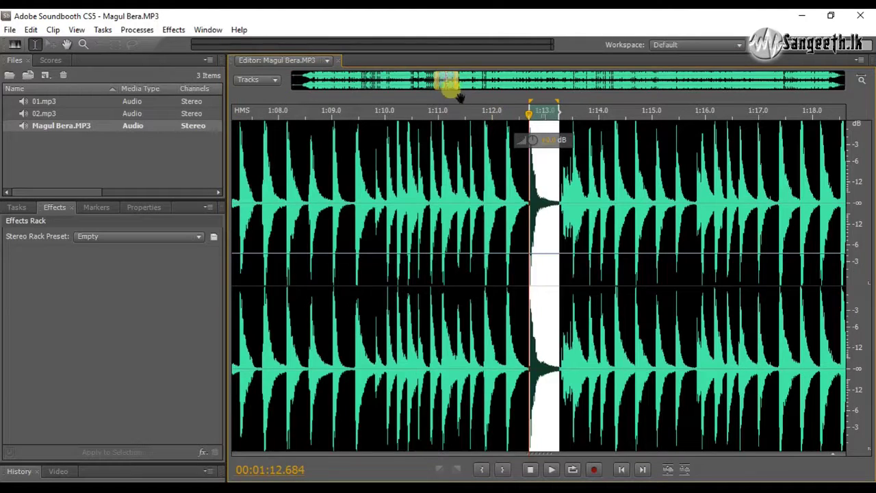
pyautogui.moveTo(459, 95); pyautogui.dragTo(466, 96)
pyautogui.click(519, 208)
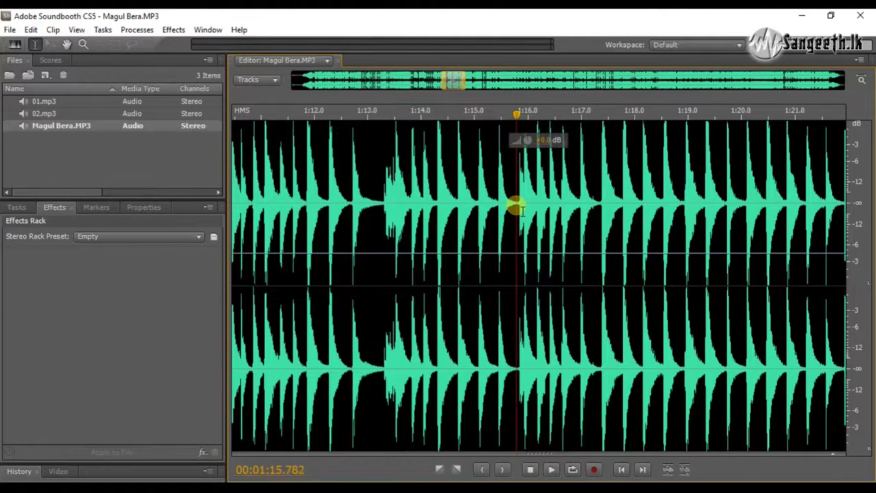
pyautogui.press('space')
pyautogui.click(473, 207)
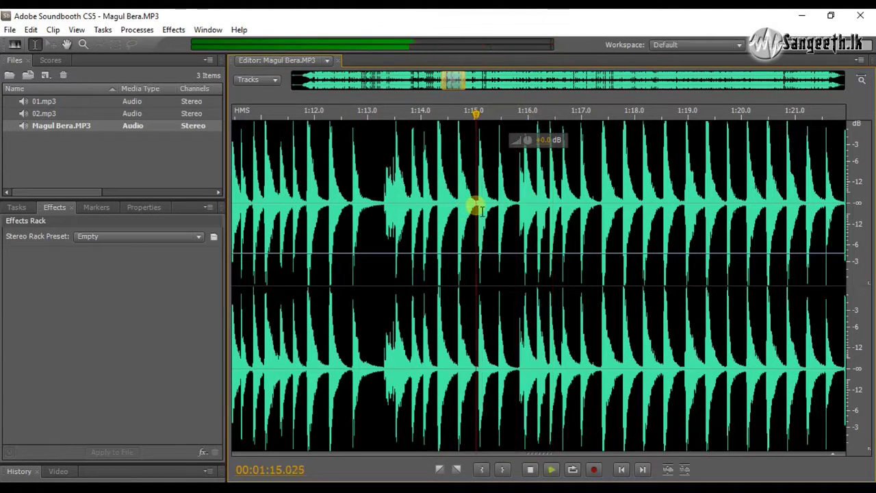
pyautogui.press('space')
pyautogui.click(382, 214)
pyautogui.press('space')
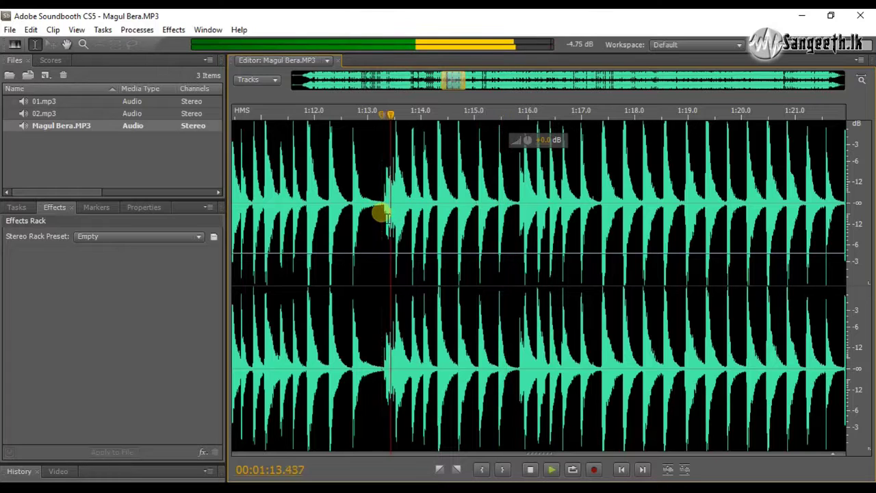
# - Select the hit starting at 1:13.294, about 0.5 seconds long, and save it in the Bera folder as 128 Kbps stereo MP3 file 03
pyautogui.moveTo(385, 215); pyautogui.dragTo(411, 215)
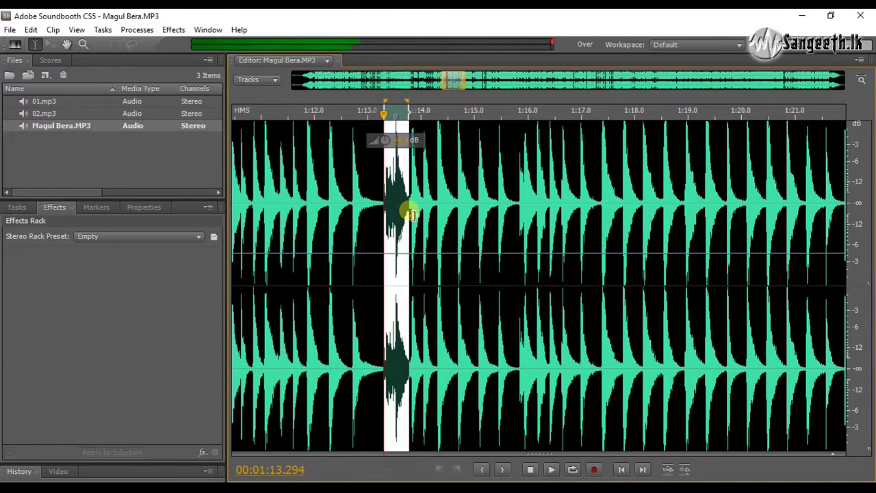
pyautogui.press('space')
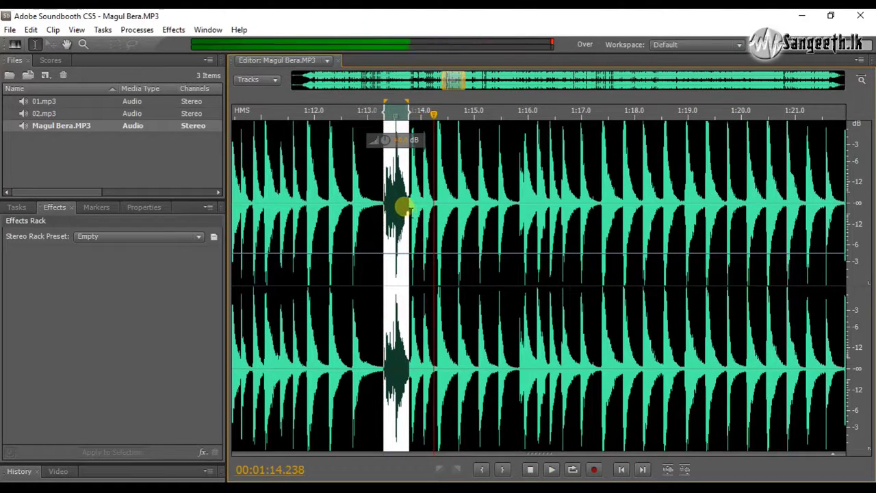
pyautogui.rightClick(397, 201)
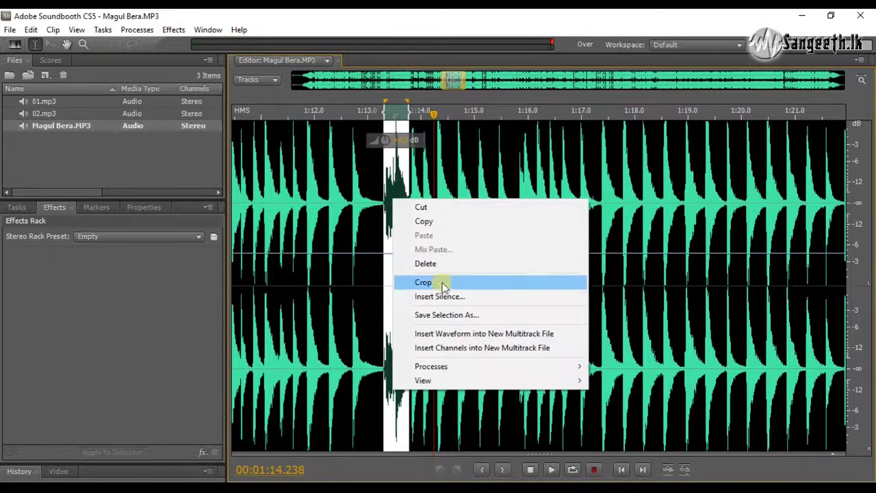
pyautogui.click(445, 315)
pyautogui.write('03')
pyautogui.press('Return')
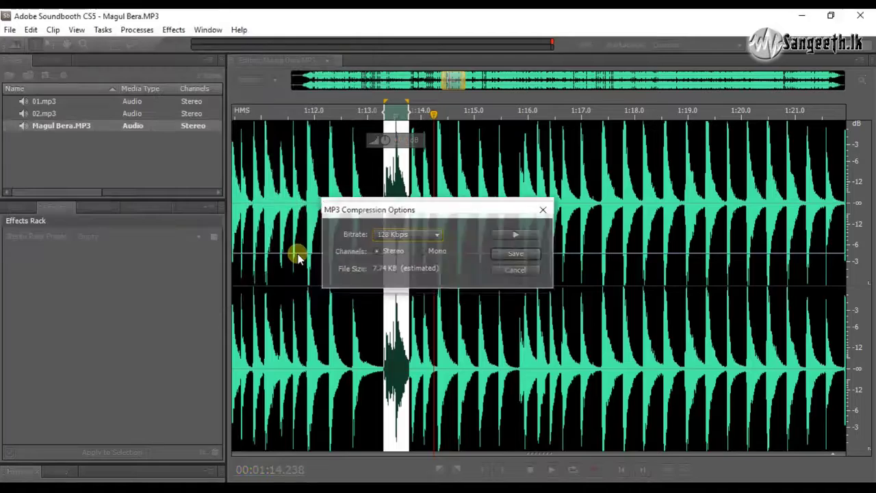
pyautogui.press('Return')
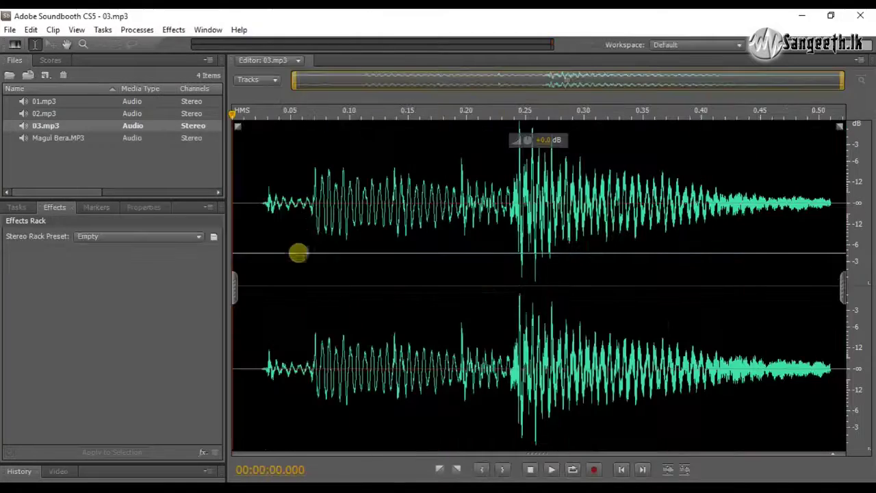
# - Return to Magul Bera.MP3 and play the hits near 2:13 and 2:10 to find the next sample
pyautogui.doubleClick(54, 138)
pyautogui.moveTo(459, 86); pyautogui.dragTo(570, 106)
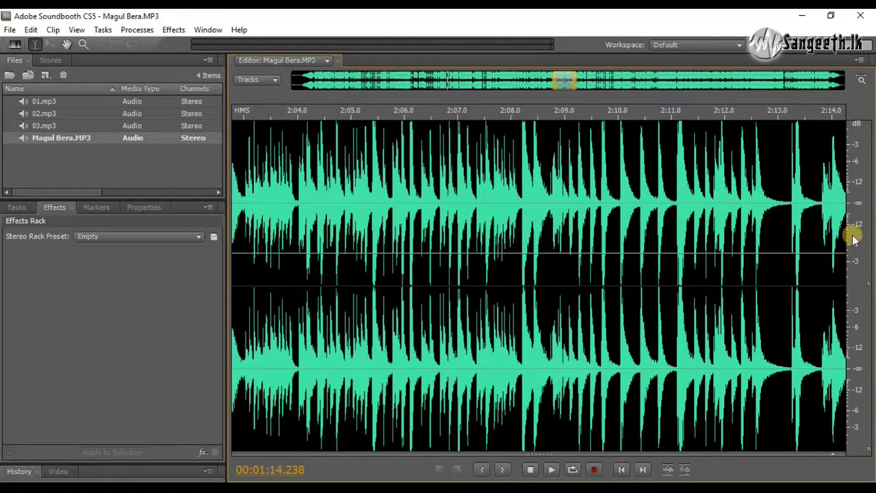
pyautogui.click(795, 206)
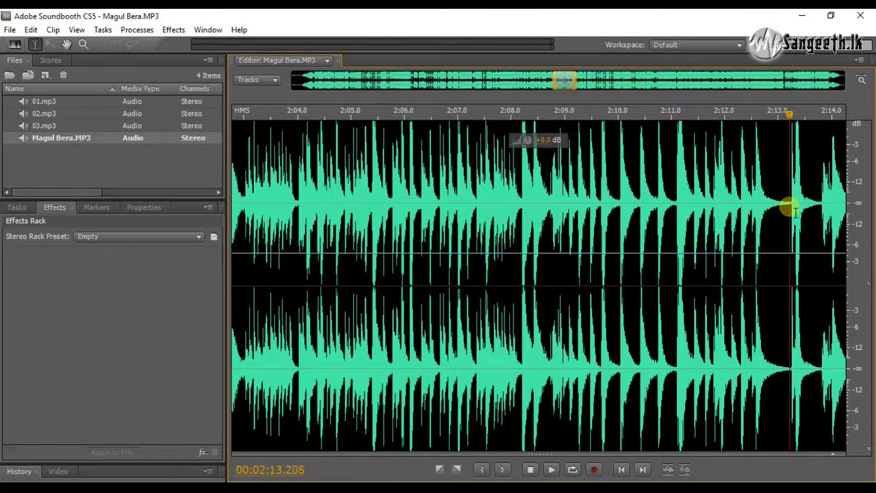
pyautogui.press('space')
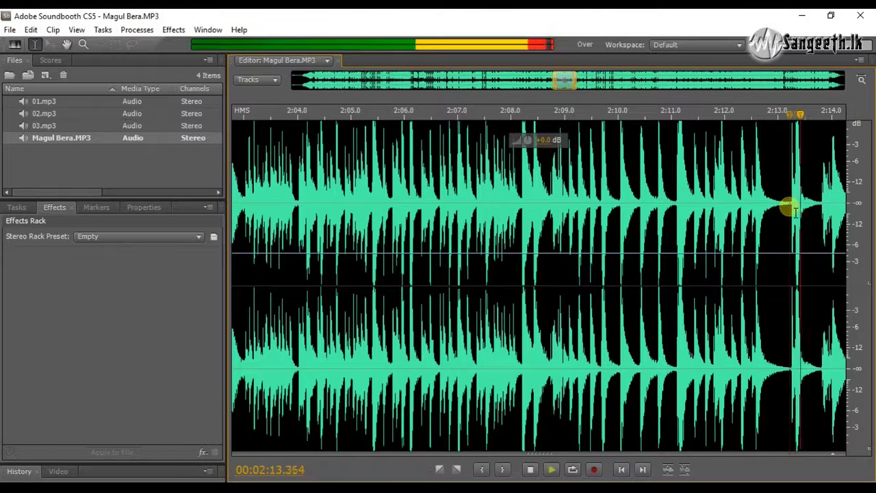
pyautogui.click(676, 206)
pyautogui.click(676, 206)
pyautogui.click(619, 208)
pyautogui.press('space')
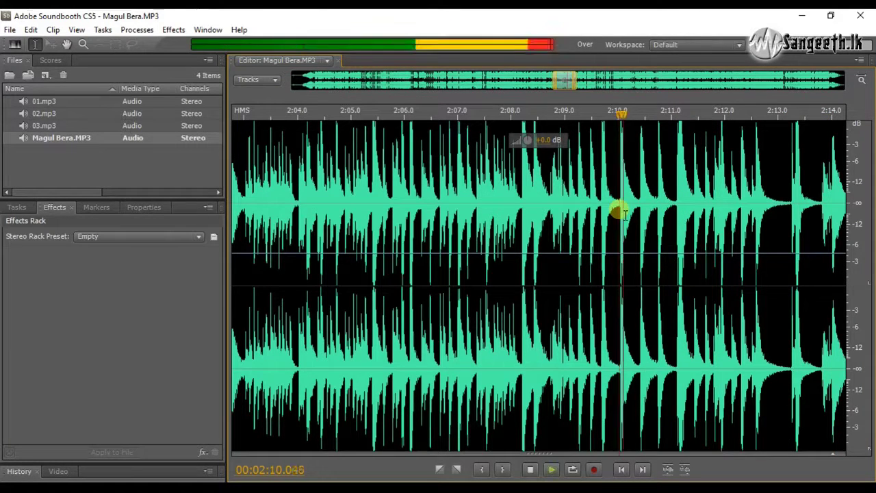
# - Select the hit starting at 2:10.008, about 0.4 seconds long, and save it in the Bera folder as 128 Kbps stereo MP3 file Magul Bera
pyautogui.moveTo(621, 213); pyautogui.dragTo(638, 213)
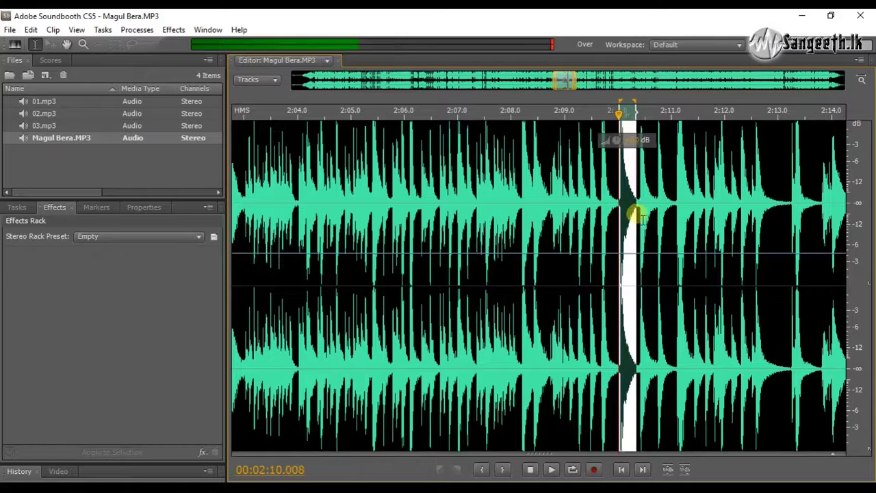
pyautogui.rightClick(636, 205)
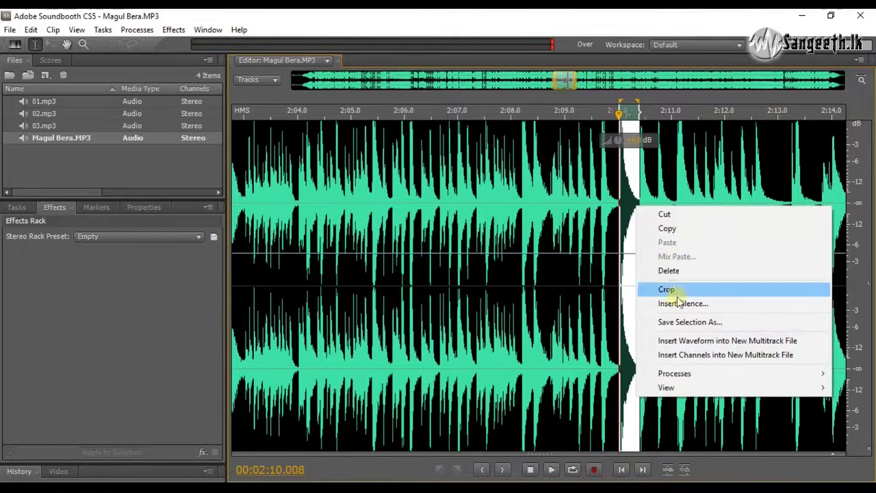
pyautogui.click(665, 320)
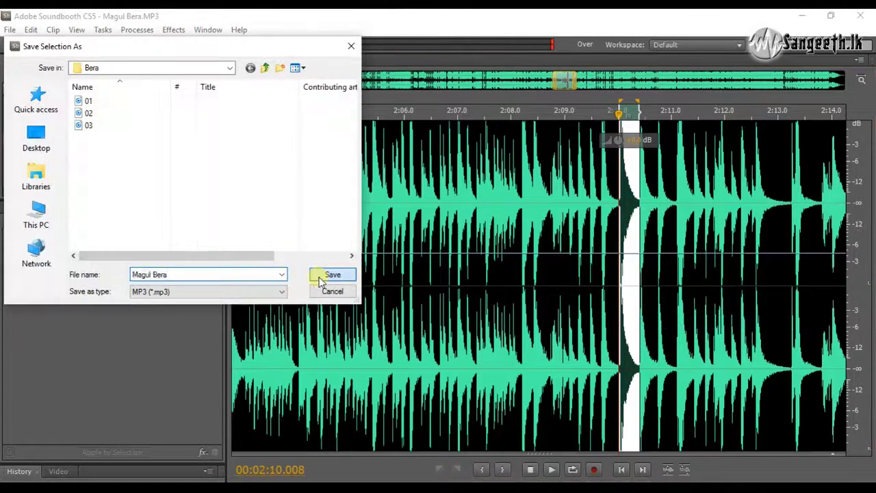
pyautogui.click(322, 277)
pyautogui.click(526, 253)
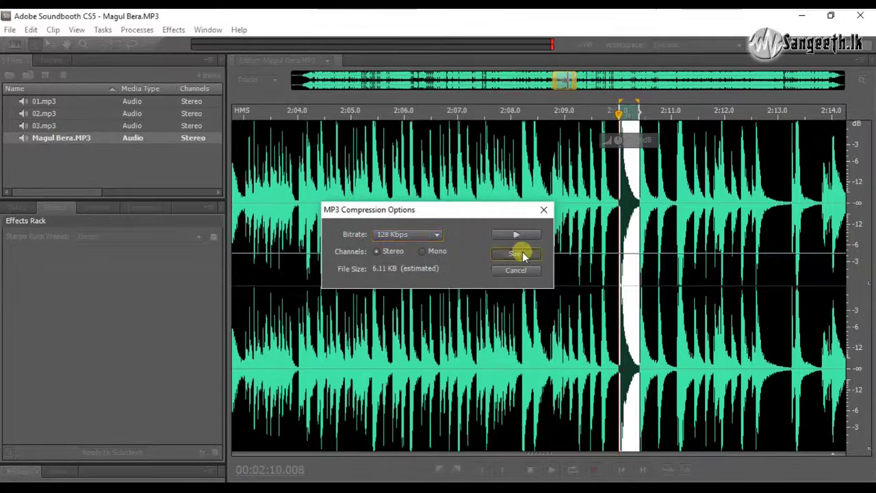
# - Return to the original Magul Bera.MP3 and play passages near 2:50, 2:42 and 3:52 to find another isolated hit
pyautogui.doubleClick(67, 138)
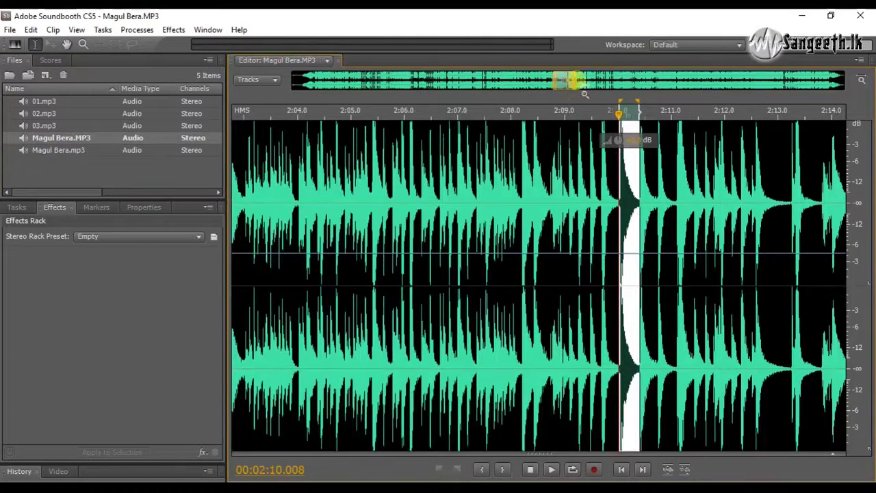
pyautogui.moveTo(566, 80); pyautogui.dragTo(642, 81)
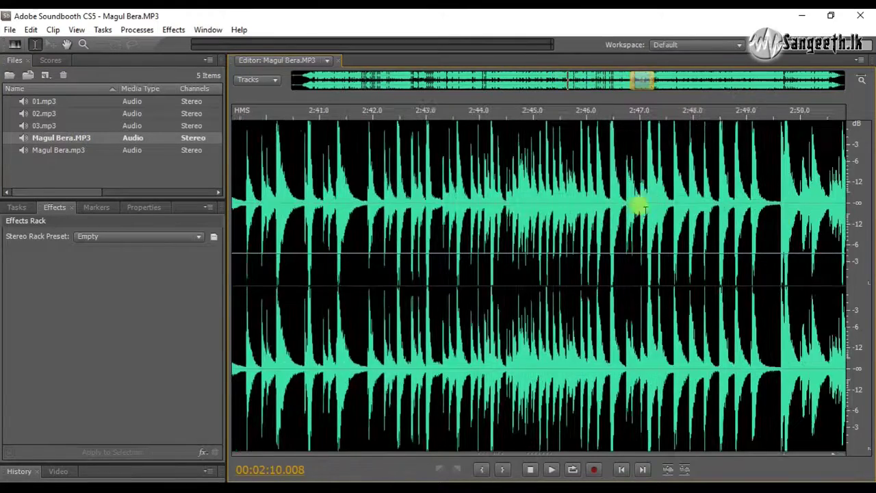
pyautogui.click(781, 223)
pyautogui.press('space')
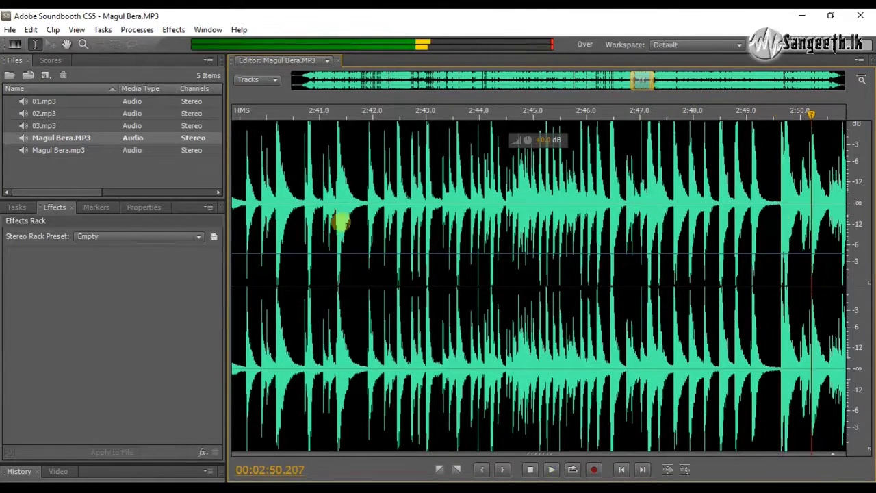
pyautogui.click(365, 221)
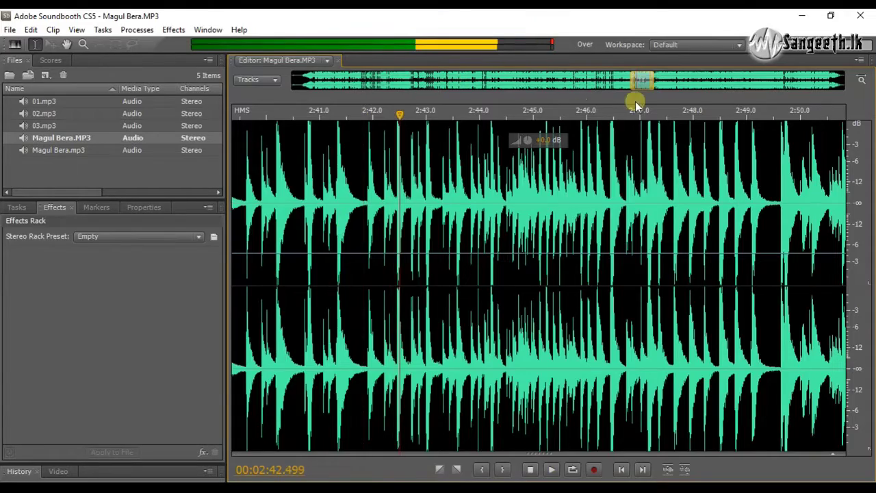
pyautogui.moveTo(641, 82); pyautogui.dragTo(789, 83)
pyautogui.click(760, 188)
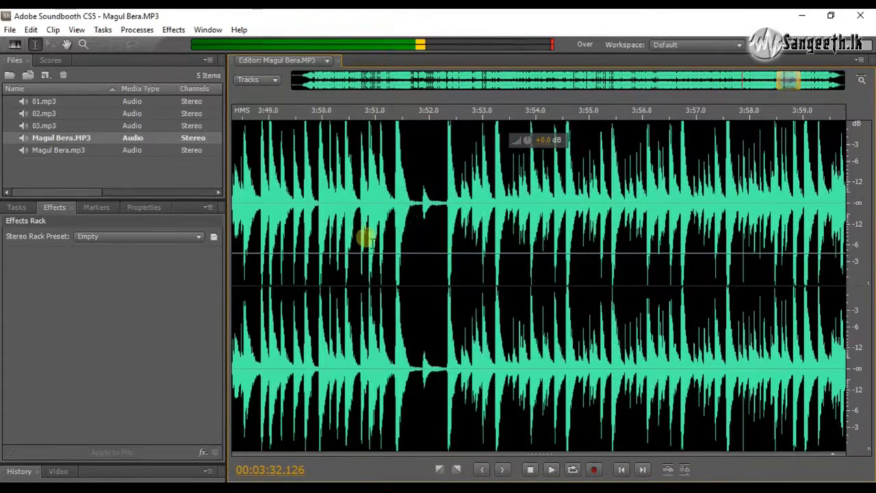
pyautogui.click(424, 224)
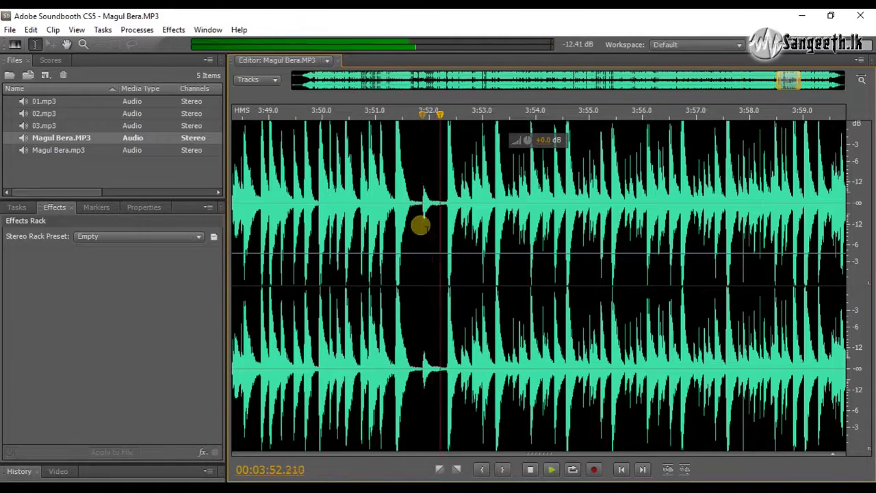
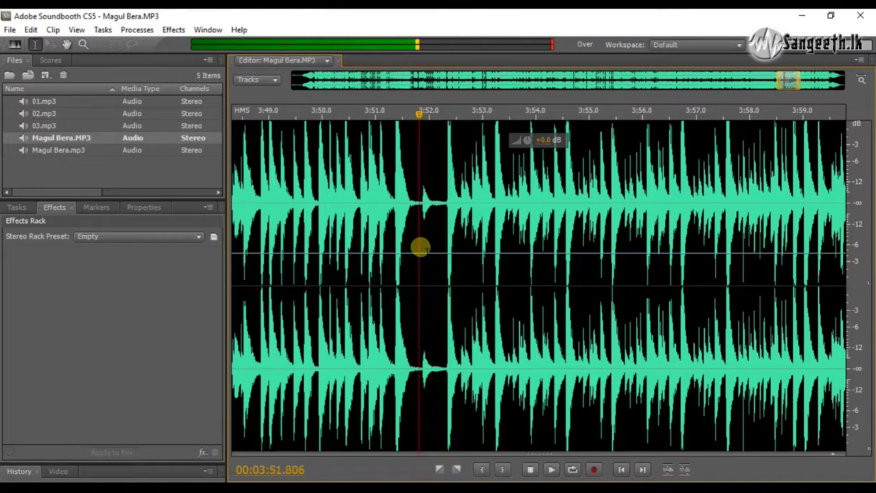
# - Select the quiet isolated hit from 3:51.878 for about 0.4 seconds and play the selection
pyautogui.moveTo(420, 247); pyautogui.dragTo(447, 250)
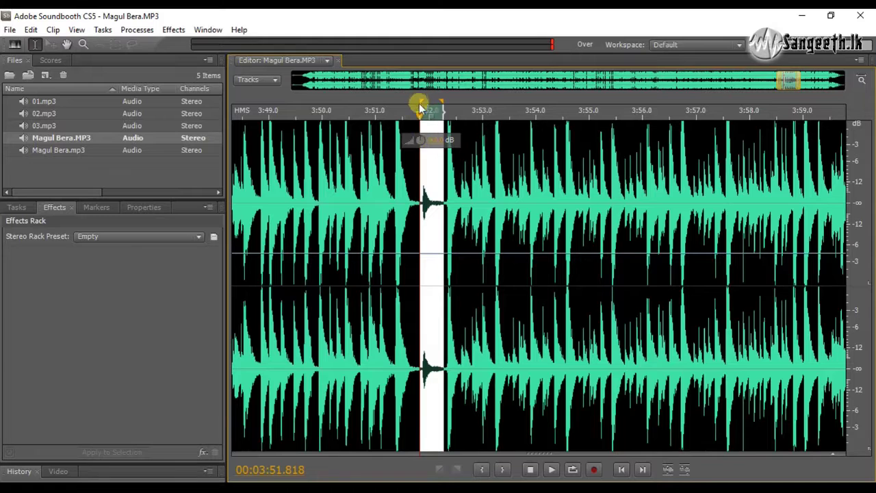
pyautogui.moveTo(425, 110); pyautogui.dragTo(430, 110)
pyautogui.moveTo(423, 215); pyautogui.dragTo(449, 219)
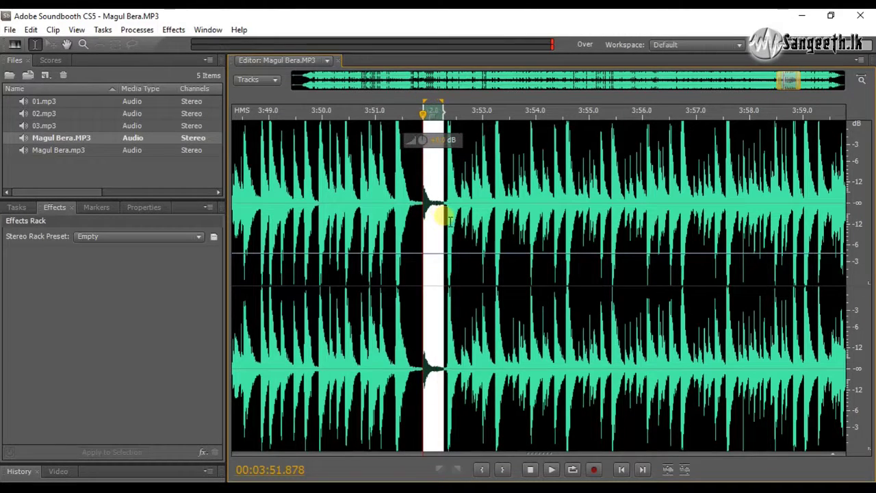
pyautogui.press('space')
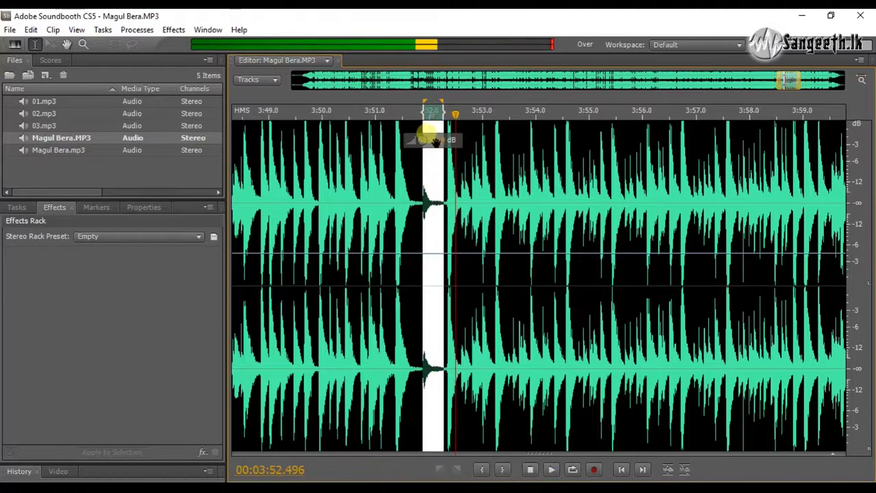
# - Save the selected quiet hit in the Bera folder as MP3 file 04
pyautogui.rightClick(434, 177)
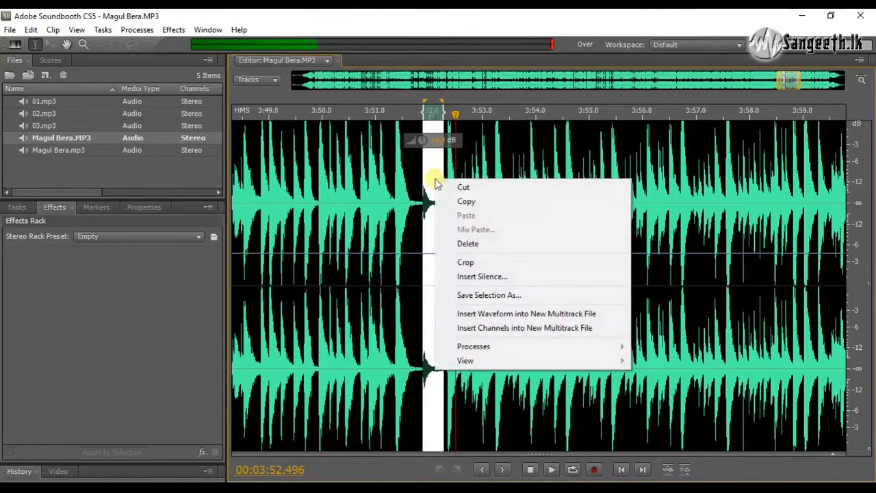
pyautogui.click(466, 295)
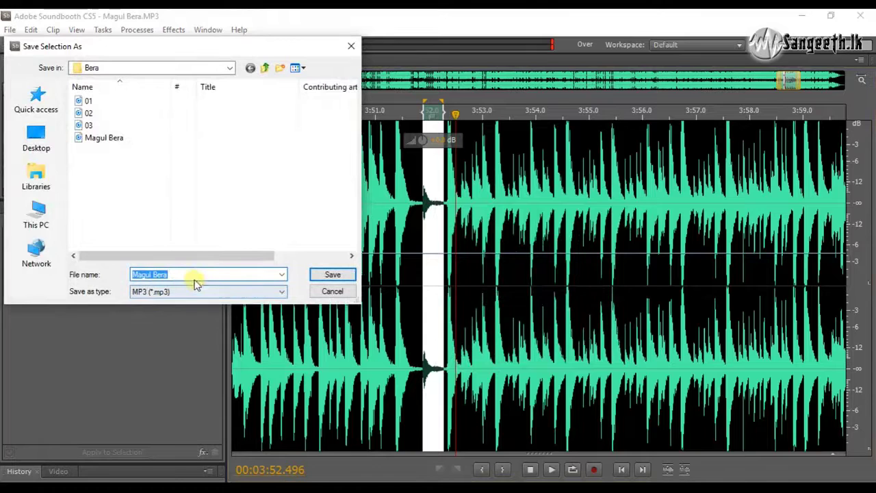
pyautogui.write('04')
pyautogui.press('Return')
pyautogui.press('Return')
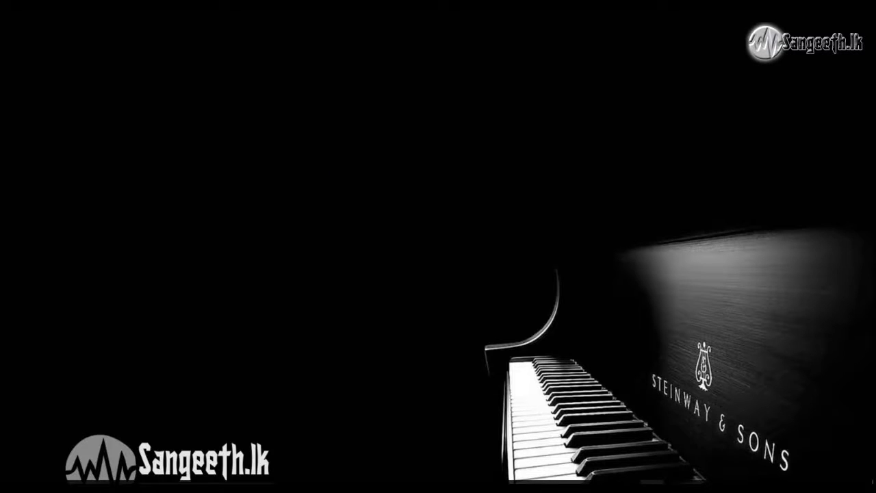
# - Switch to FL Studio and open the file settings that hold the browser's extra search folders
pyautogui.moveTo(651, 489)
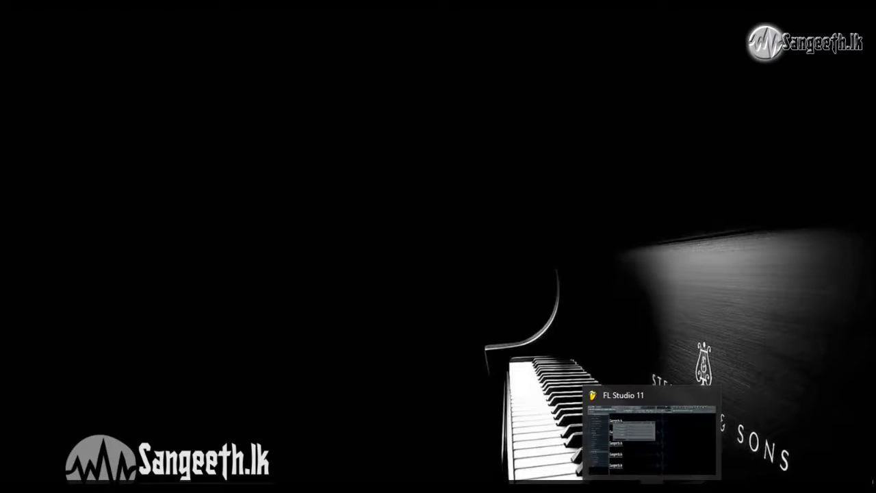
pyautogui.click(651, 438)
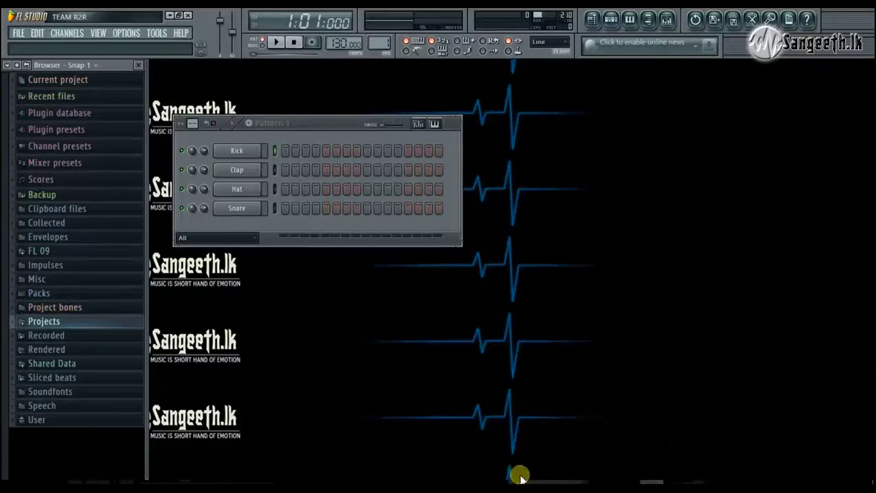
pyautogui.click(127, 33)
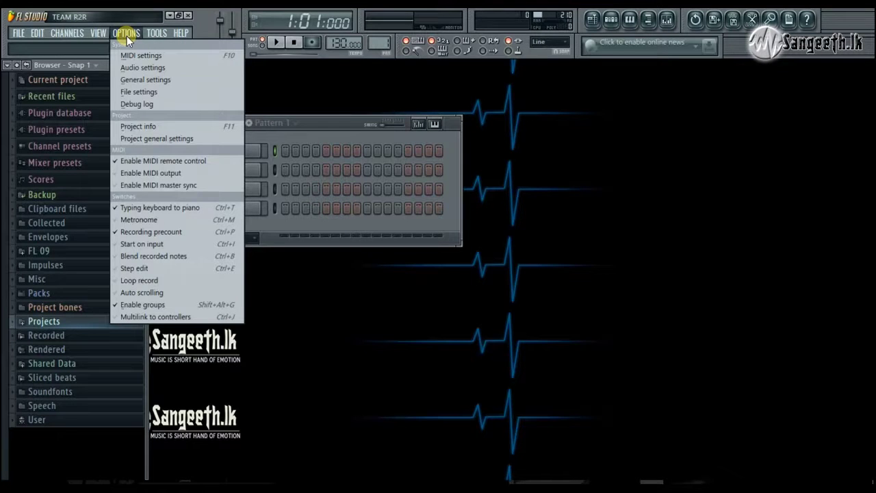
pyautogui.click(127, 34)
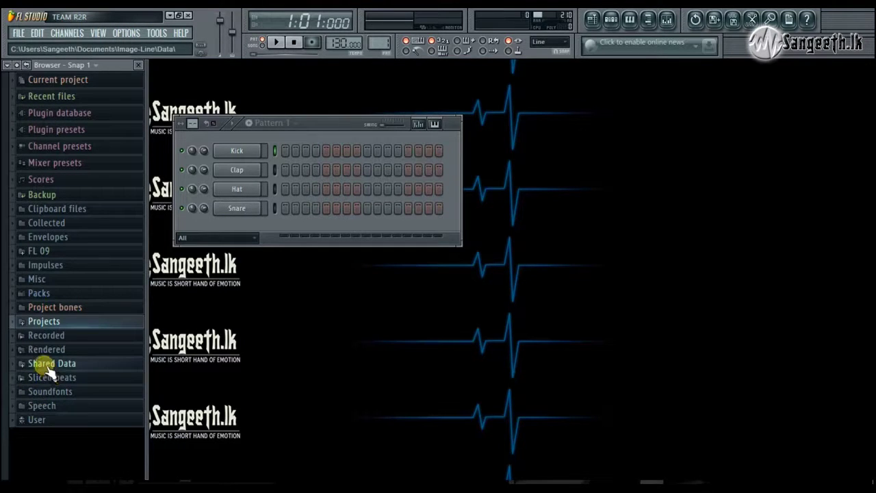
pyautogui.click(128, 33)
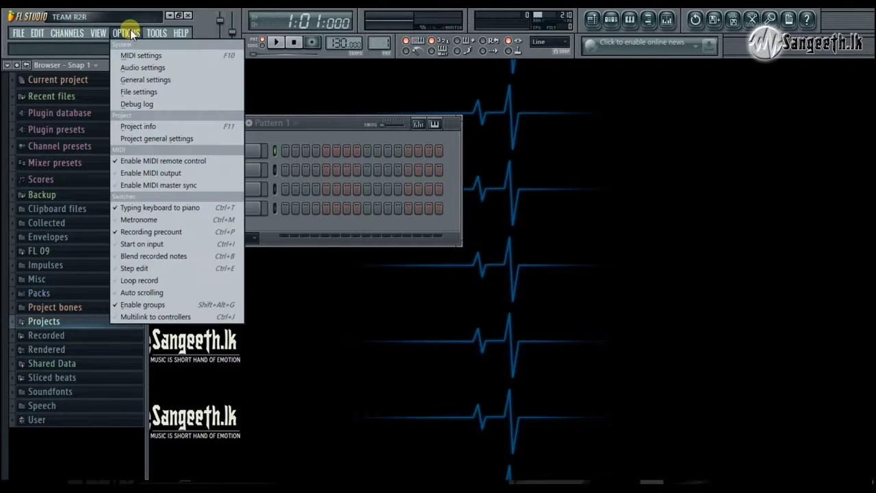
pyautogui.click(130, 91)
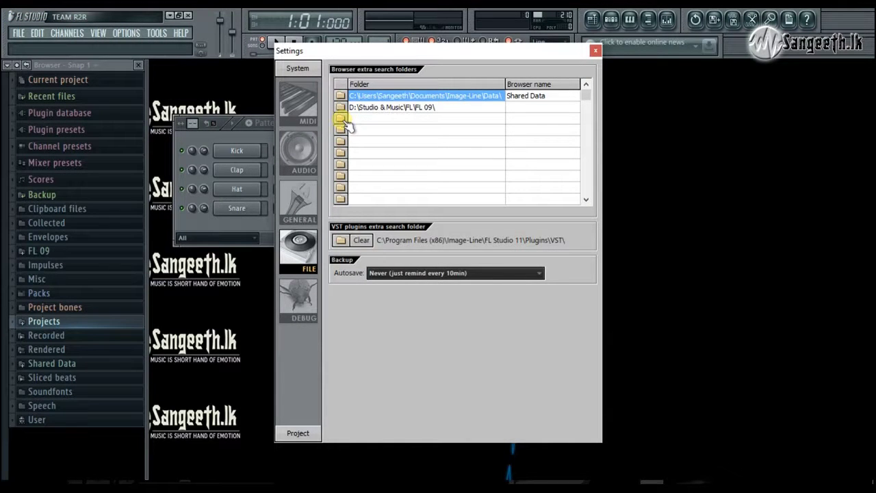
# - Add the Bera folder from the Desktop as the third browser extra search folder and close the settings
pyautogui.click(343, 119)
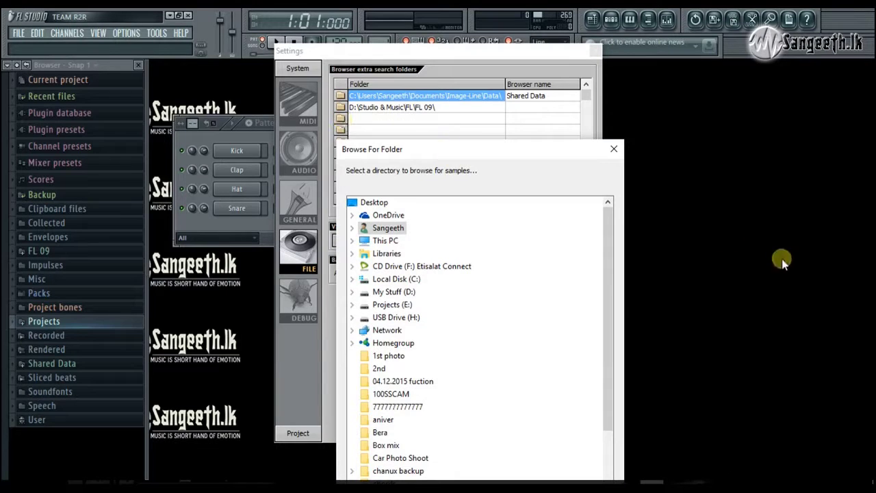
pyautogui.moveTo(575, 152); pyautogui.dragTo(579, 74)
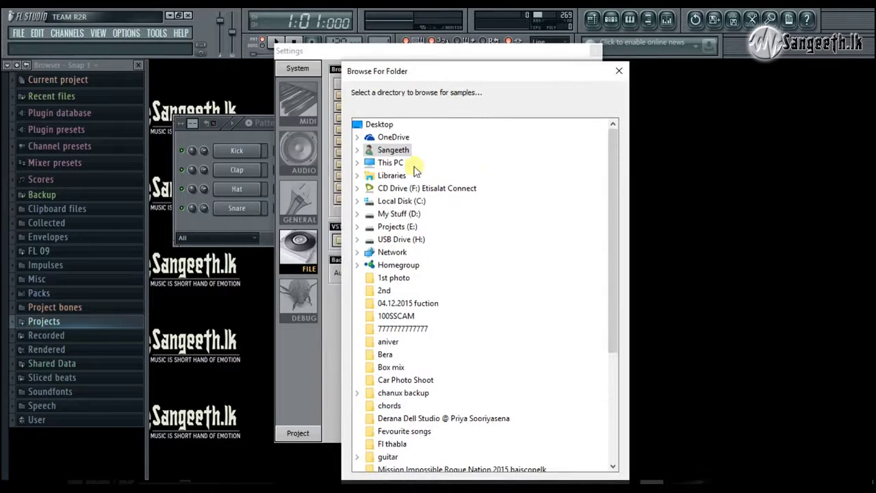
pyautogui.click(375, 125)
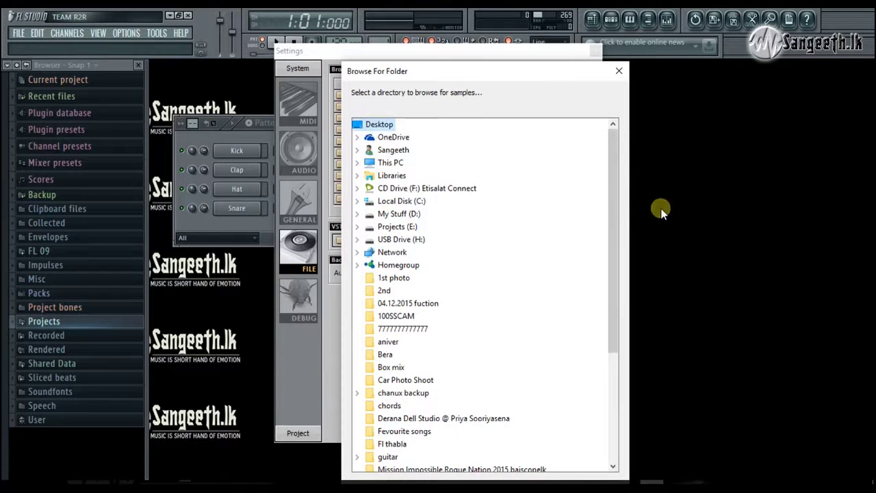
pyautogui.moveTo(614, 208); pyautogui.dragTo(623, 330)
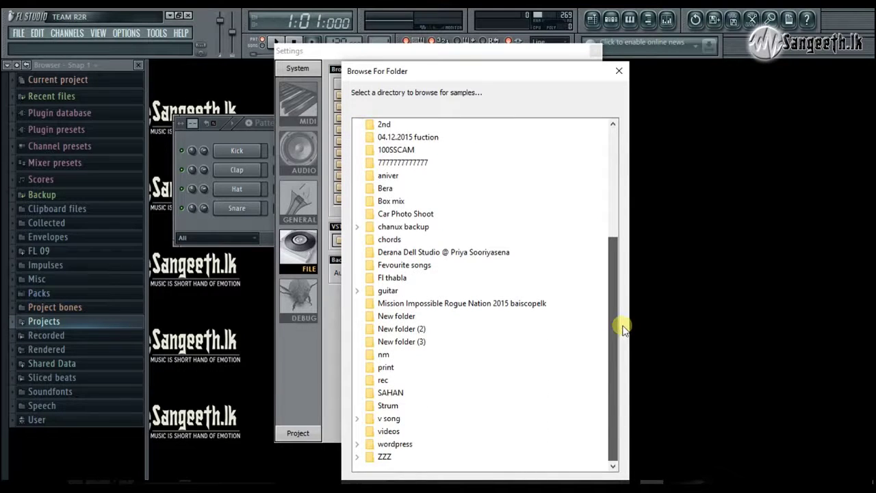
pyautogui.moveTo(623, 330); pyautogui.dragTo(642, 199)
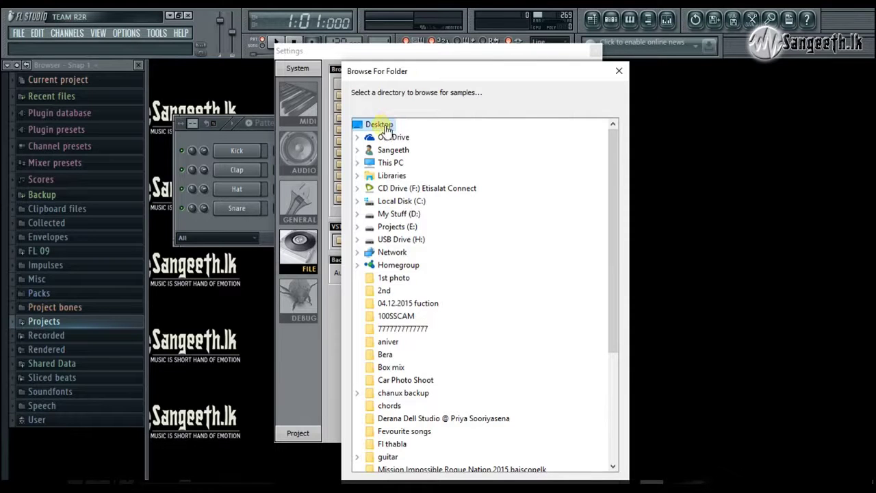
pyautogui.click(396, 358)
pyautogui.scroll(-5, 479, 274)
pyautogui.moveTo(582, 70); pyautogui.dragTo(441, 17)
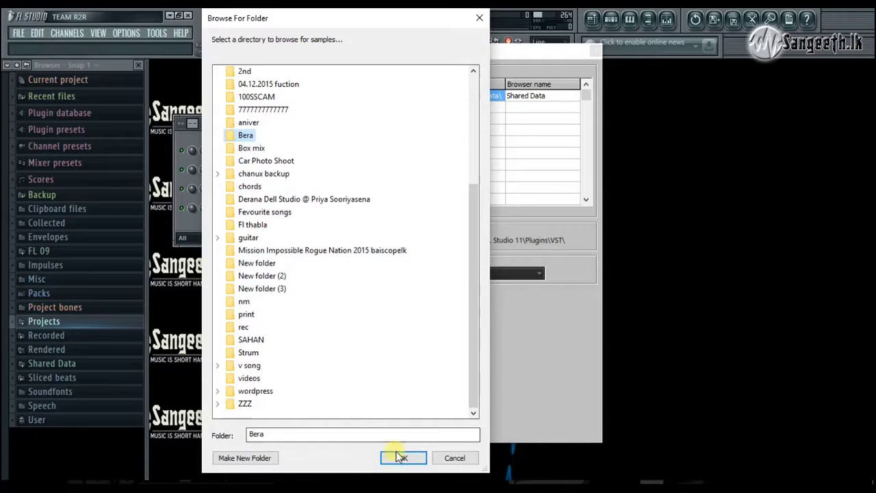
pyautogui.click(401, 458)
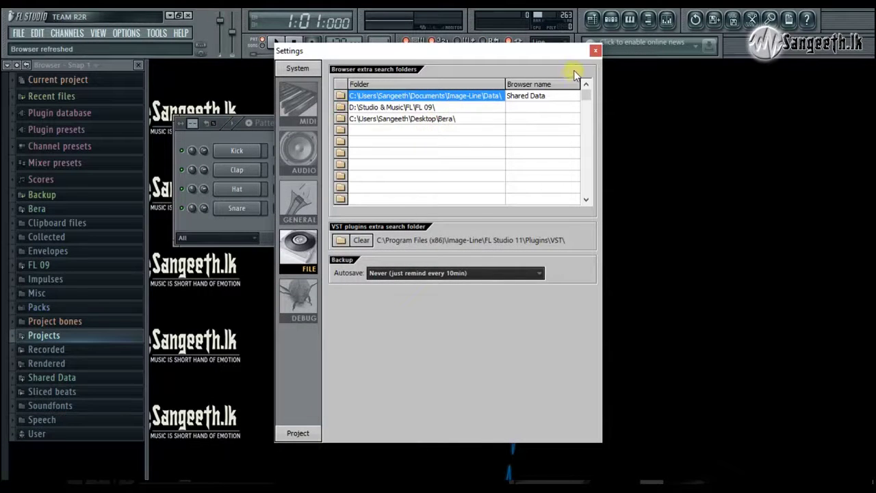
pyautogui.click(594, 51)
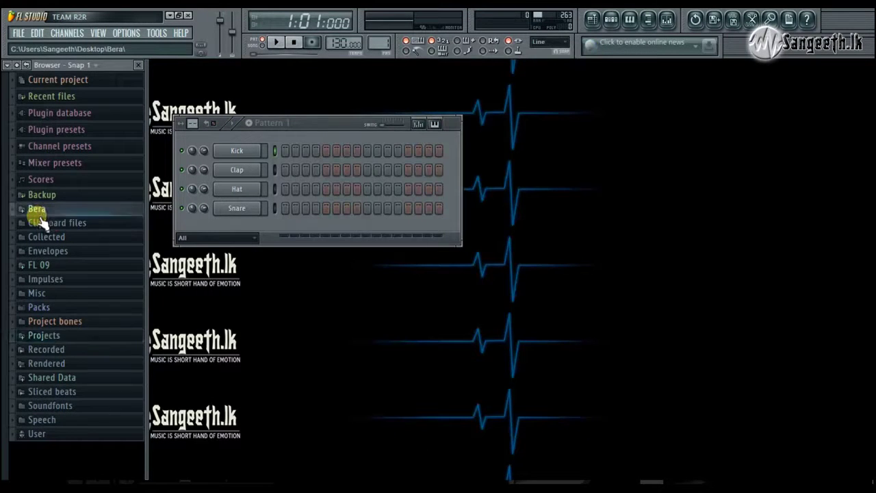
# - Open the Bera folder in the browser to look at its samples
pyautogui.click(37, 209)
pyautogui.click(38, 210)
pyautogui.click(37, 210)
pyautogui.click(37, 210)
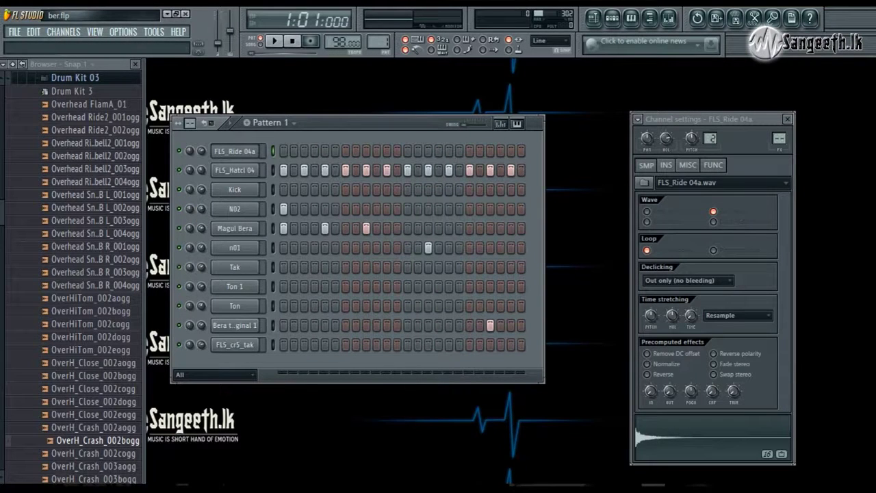
# - Play Pattern 1 of ber.flp, stop it, and insert an FPC channel at the FLS_Ride 04a channel
pyautogui.click(274, 42)
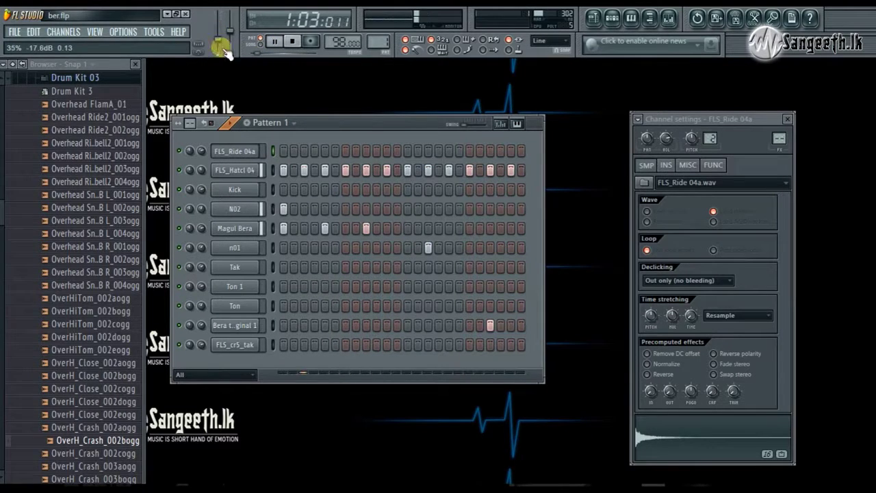
pyautogui.press('space')
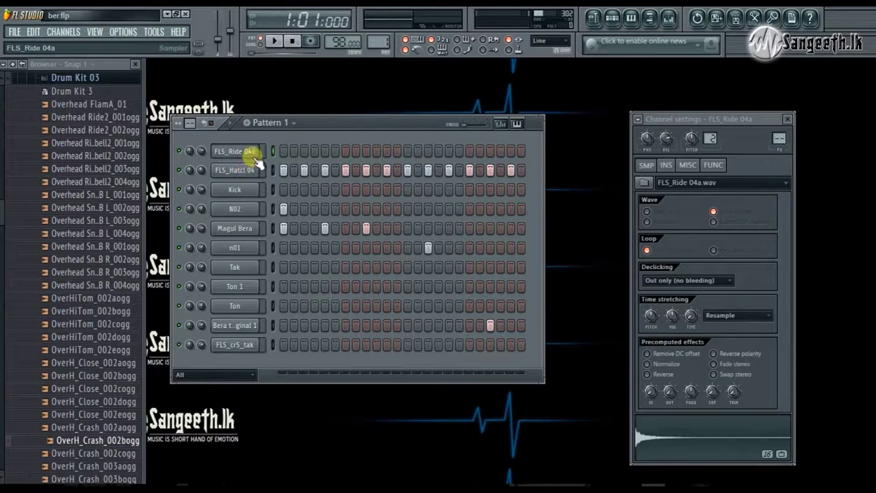
pyautogui.rightClick(251, 154)
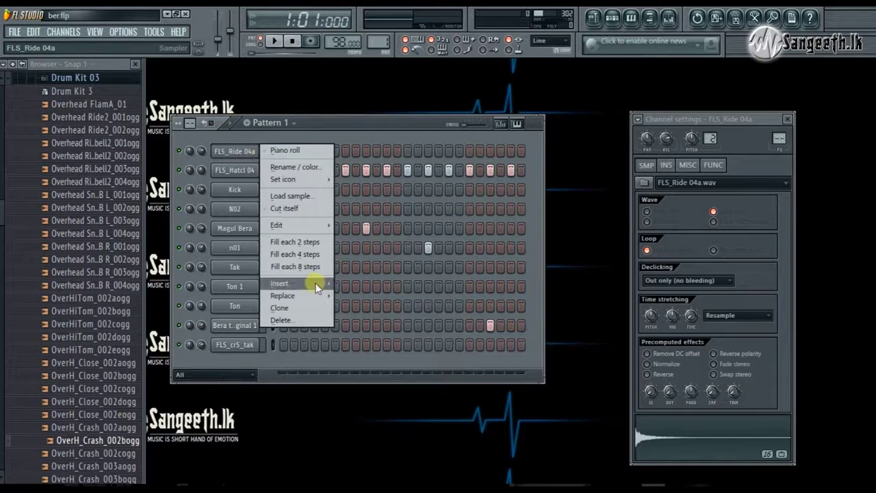
pyautogui.moveTo(290, 286)
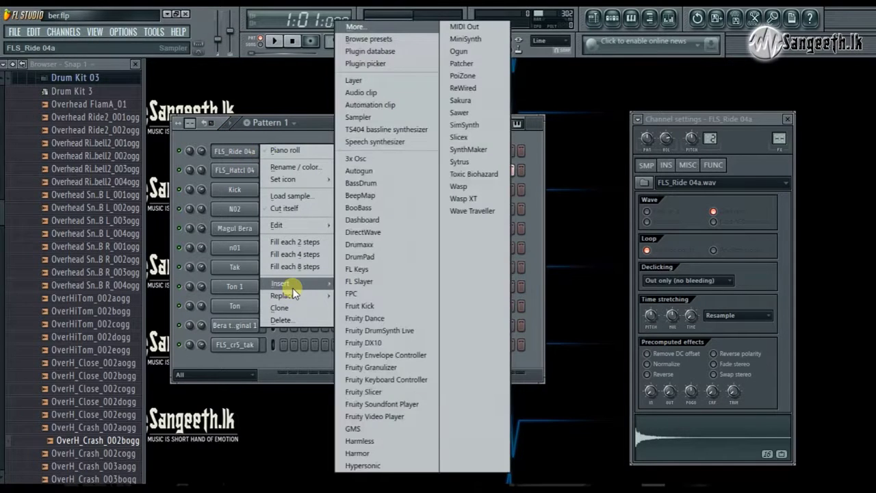
pyautogui.click(354, 295)
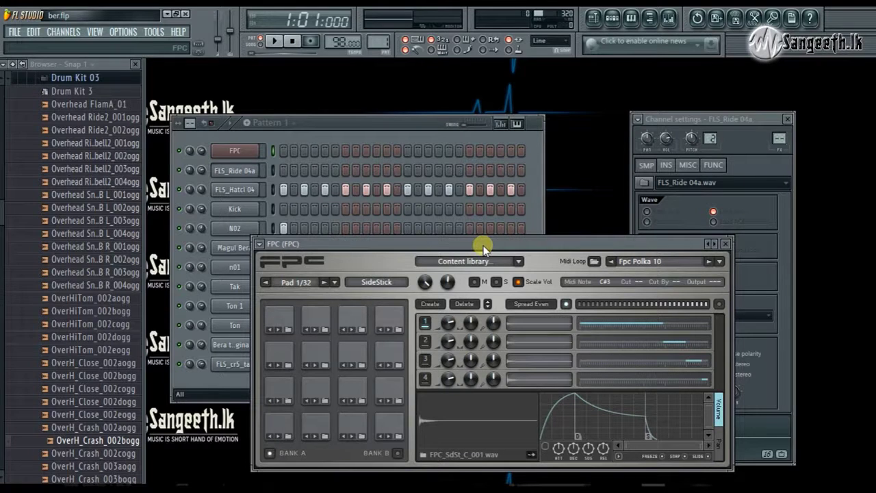
# - Open the FPC channel's piano roll and audition its named drum keys, such as Kick Drum, Snare 2 and the toms
pyautogui.click(631, 19)
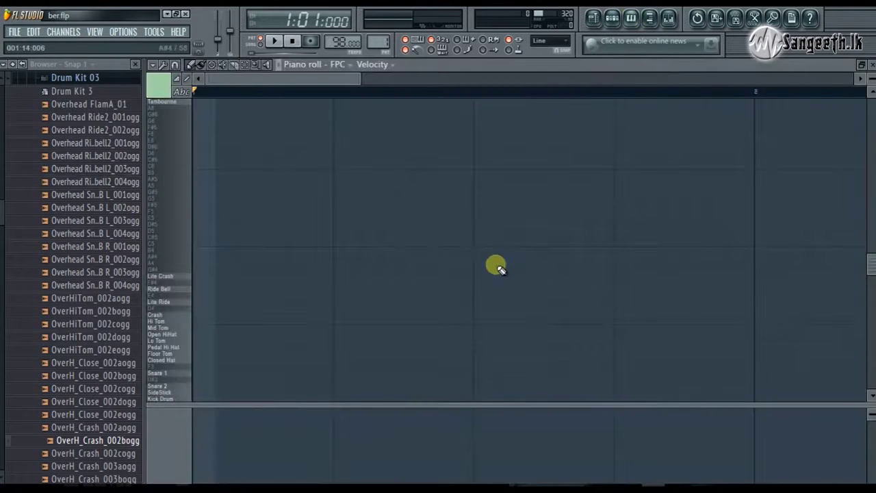
pyautogui.click(870, 63)
pyautogui.click(247, 156)
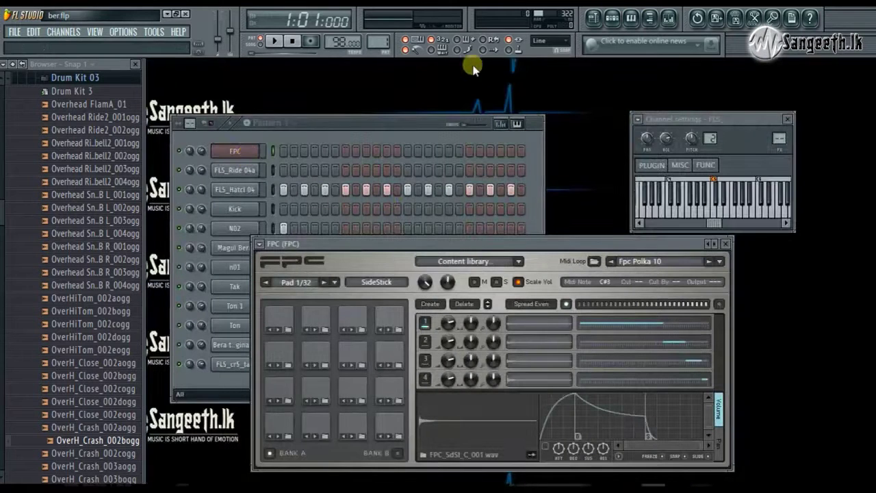
pyautogui.click(630, 19)
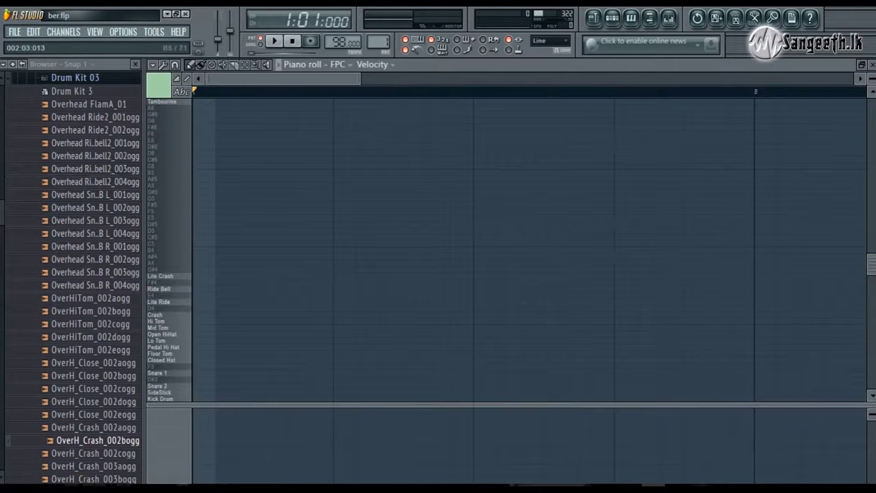
pyautogui.moveTo(870, 267); pyautogui.dragTo(871, 302)
pyautogui.moveTo(176, 291); pyautogui.dragTo(172, 323)
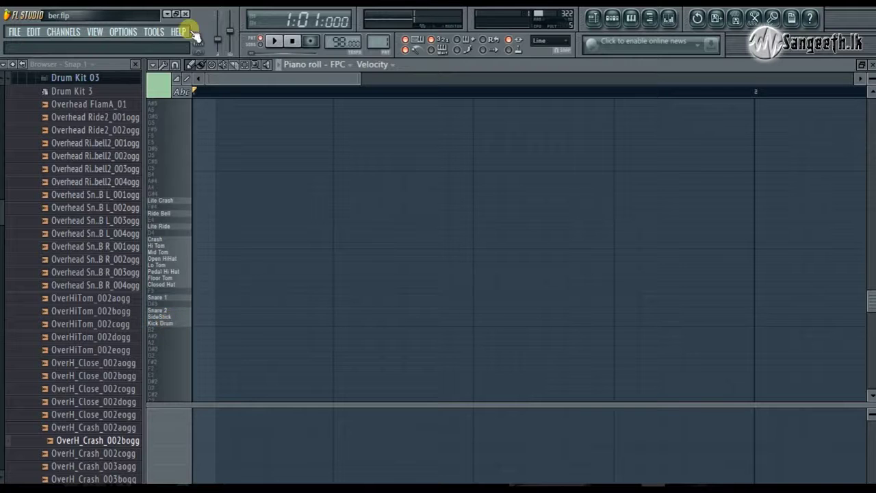
pyautogui.click(183, 323)
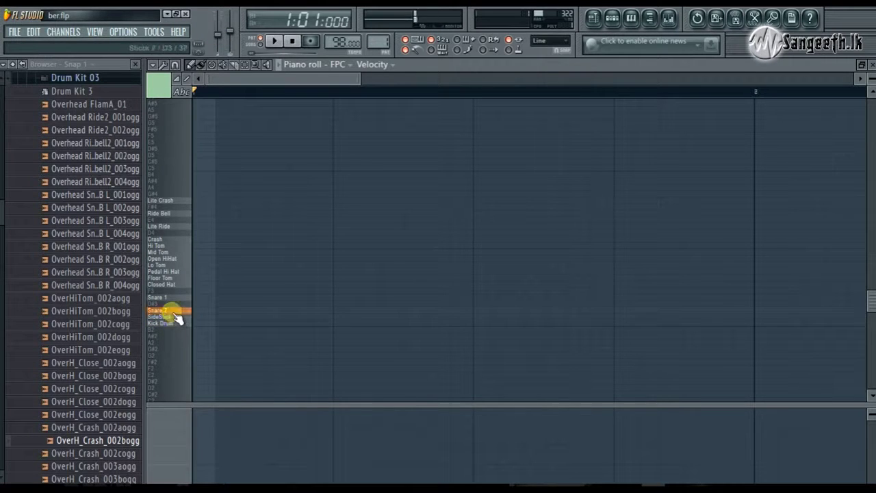
pyautogui.click(173, 280)
# - Place a Closed Hat note at the bar's start, shorten it to one step, and add another at step 3
pyautogui.click(212, 286)
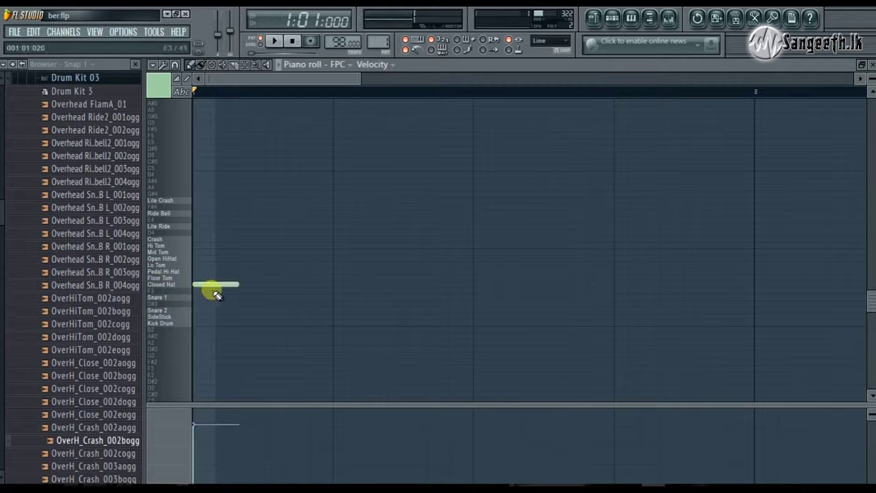
pyautogui.moveTo(241, 292); pyautogui.dragTo(226, 292)
pyautogui.click(249, 290)
pyautogui.press('space')
pyautogui.press('space')
# - Add one-step Closed Hat notes at steps 5, 7, 9, 11, 13 and 15, and preview the pattern
pyautogui.click(291, 290)
pyautogui.click(337, 291)
pyautogui.click(382, 290)
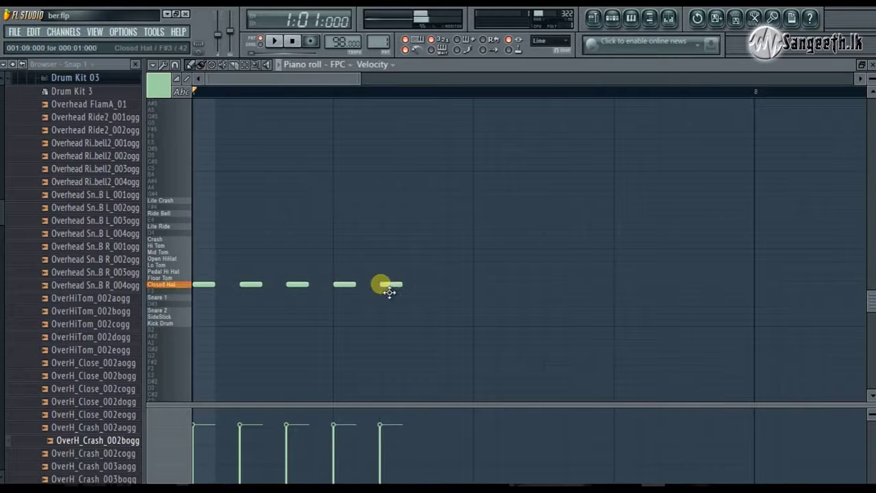
pyautogui.click(433, 290)
pyautogui.click(479, 290)
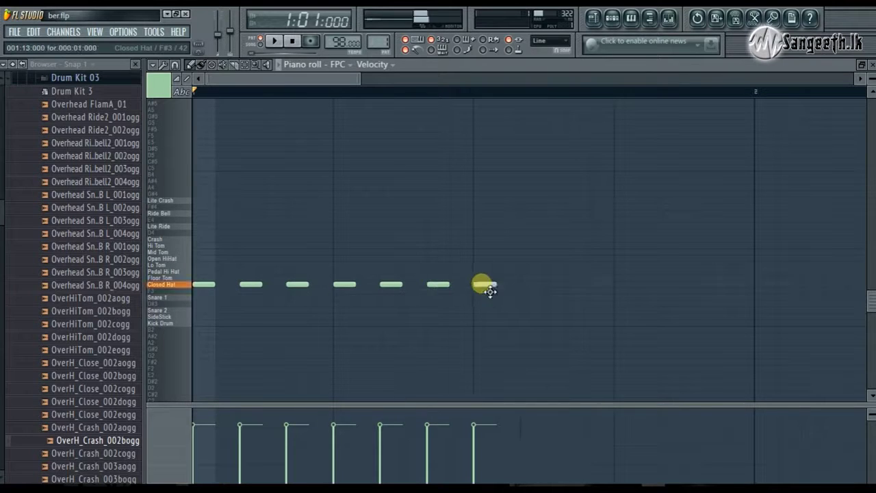
pyautogui.click(534, 290)
pyautogui.press('space')
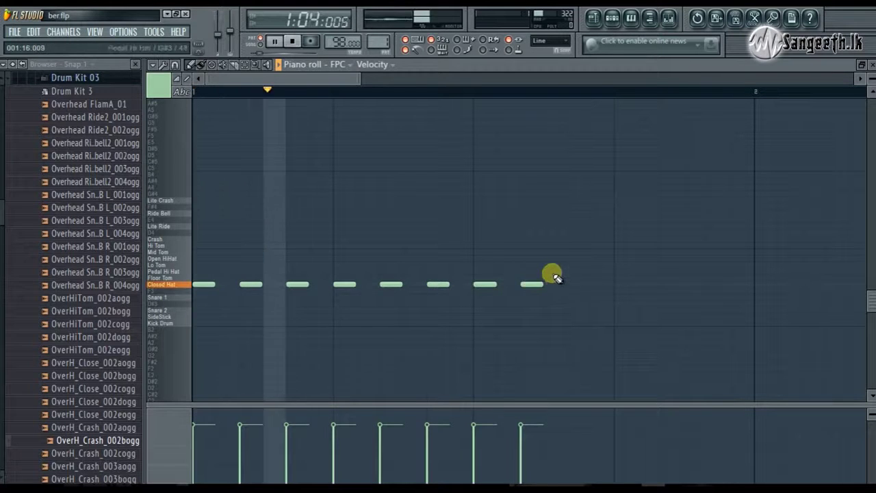
pyautogui.press('space')
# - Add a Closed Hat note at step 17 and a Pedal Hi Hat note, moving the pedal note to step 15 during playback
pyautogui.click(575, 290)
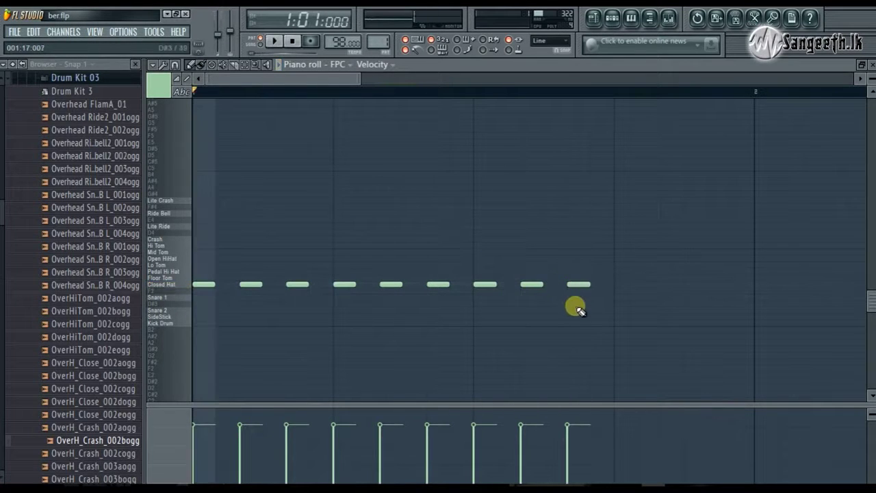
pyautogui.moveTo(580, 311); pyautogui.dragTo(586, 284)
pyautogui.press('space')
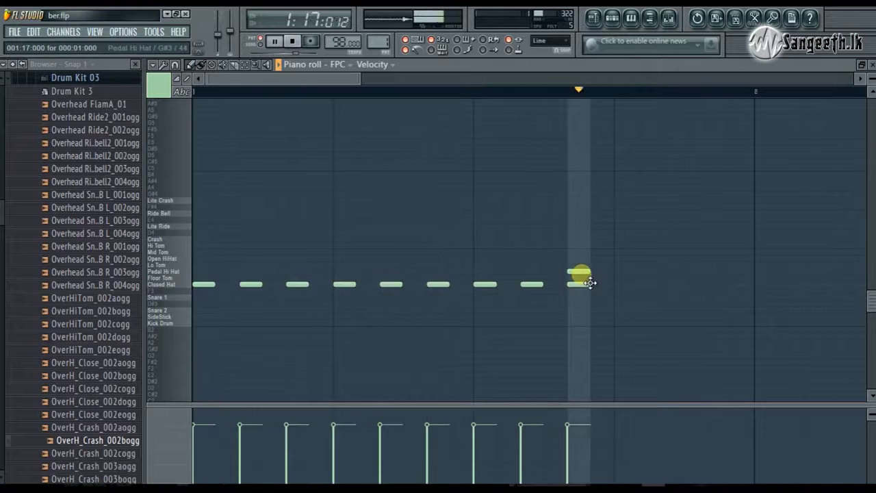
pyautogui.moveTo(591, 283); pyautogui.dragTo(548, 285)
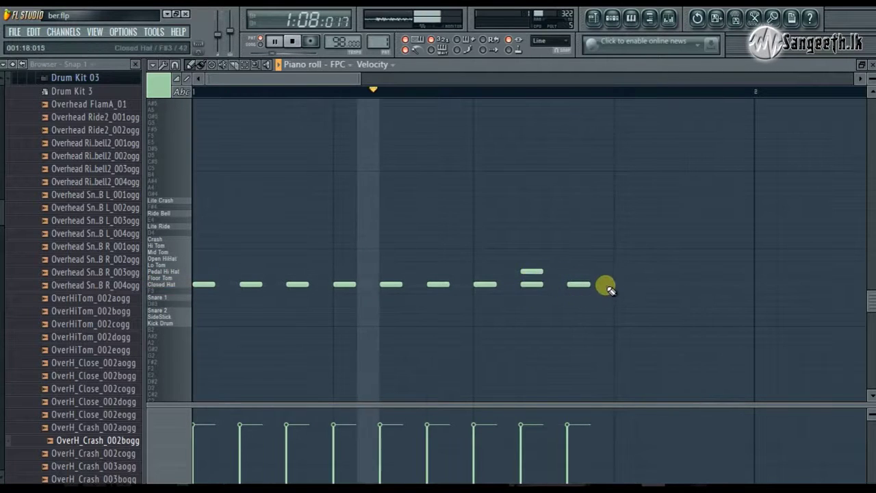
# - Complete the Closed Hat row with one-step notes at steps 19, 21 and 23
pyautogui.click(626, 284)
pyautogui.click(672, 284)
pyautogui.click(715, 284)
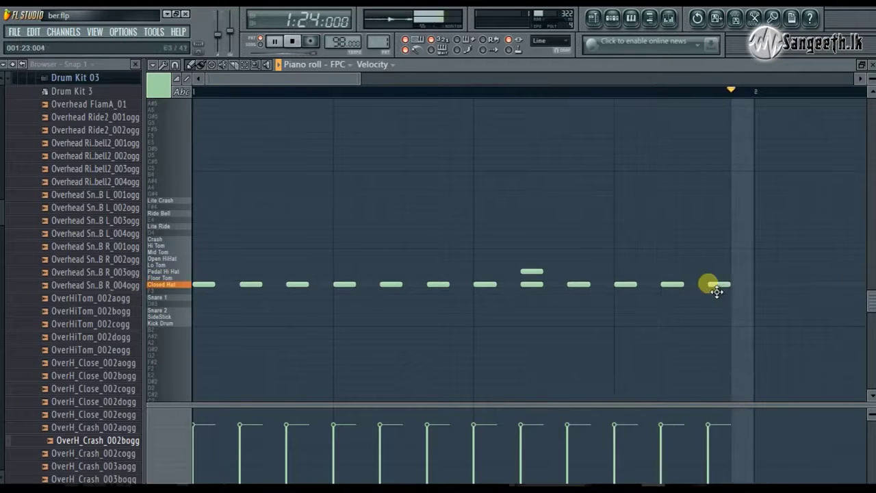
pyautogui.press('space')
# - Place Kick Drum notes at steps 1 and 7, adjusting the second one's position, and play the pattern
pyautogui.click(198, 325)
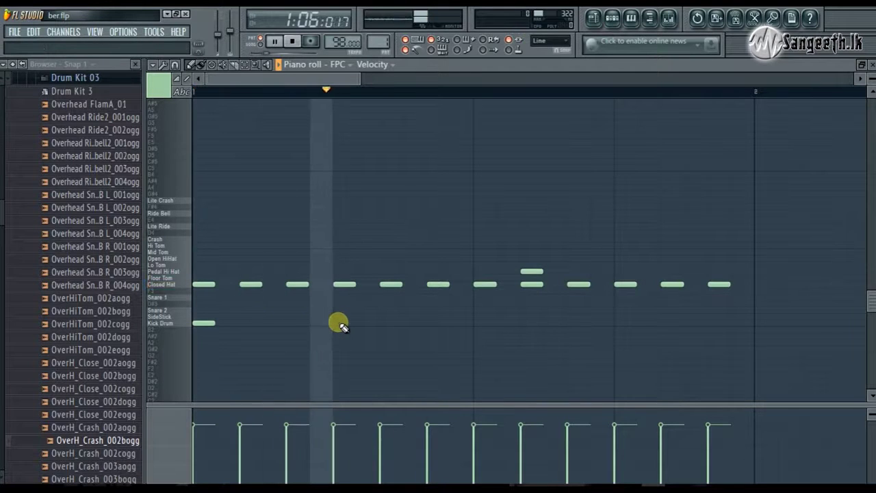
pyautogui.click(320, 324)
pyautogui.press('space')
pyautogui.press('space')
pyautogui.moveTo(323, 332); pyautogui.dragTo(347, 334)
pyautogui.rightClick(345, 324)
pyautogui.press('space')
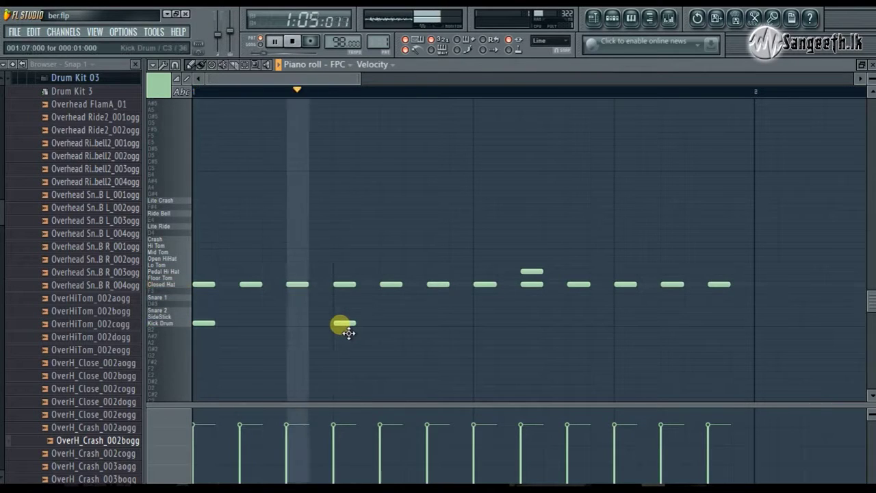
# - Move the second Kick Drum note to step 9 during playback, close the piano roll and stop the pattern
pyautogui.click(391, 323)
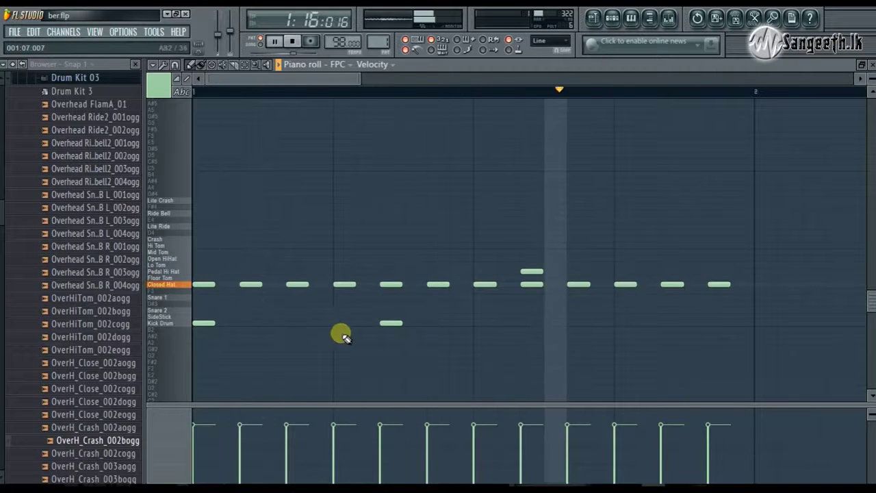
pyautogui.click(865, 64)
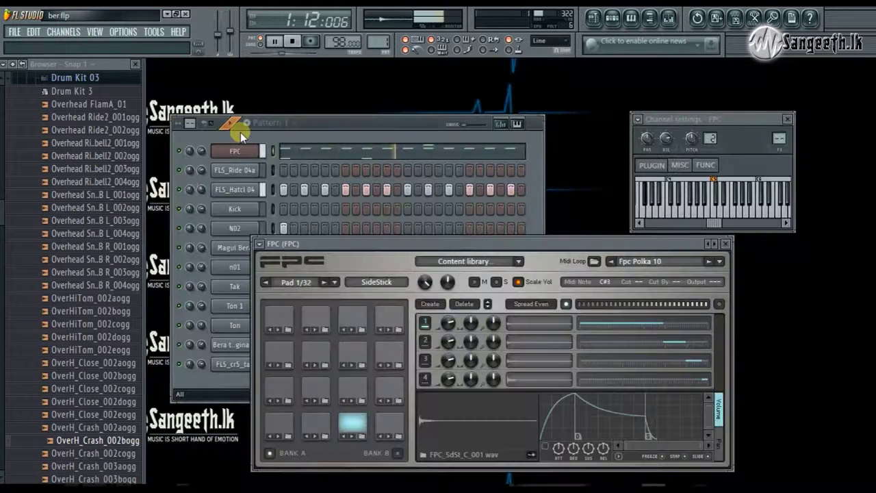
pyautogui.click(293, 153)
pyautogui.press('space')
# - Cut all the FPC notes out of Pattern 1 and close the piano roll
pyautogui.click(303, 154)
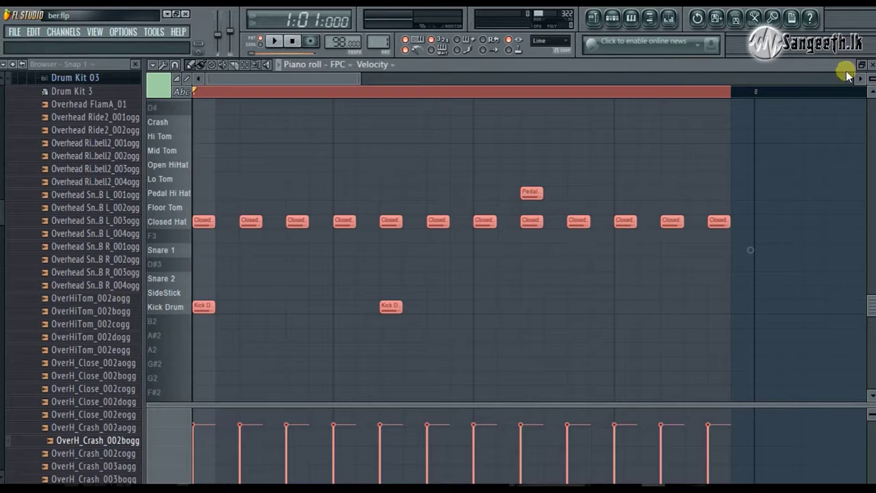
pyautogui.hotkey('ctrl', 'a')
pyautogui.press('Delete')
pyautogui.click(871, 64)
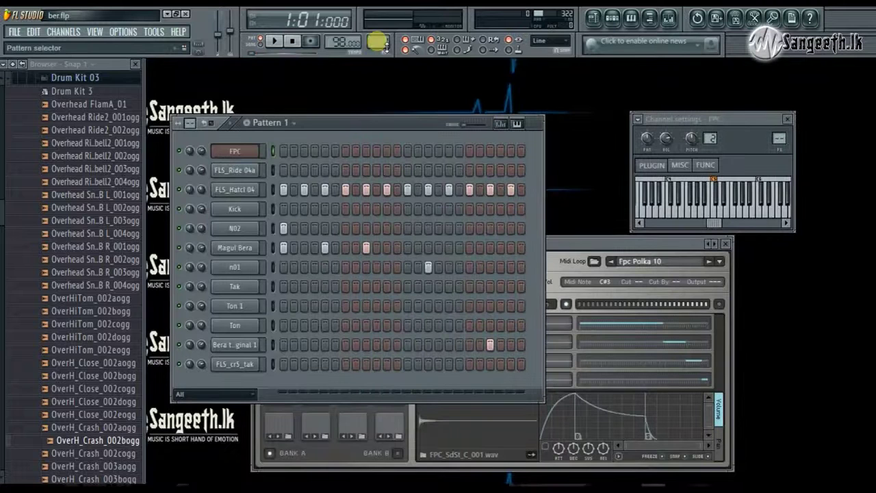
# - Switch to Pattern 2 and paste the cut drum notes into its FPC piano roll
pyautogui.scroll(1, 385, 45)
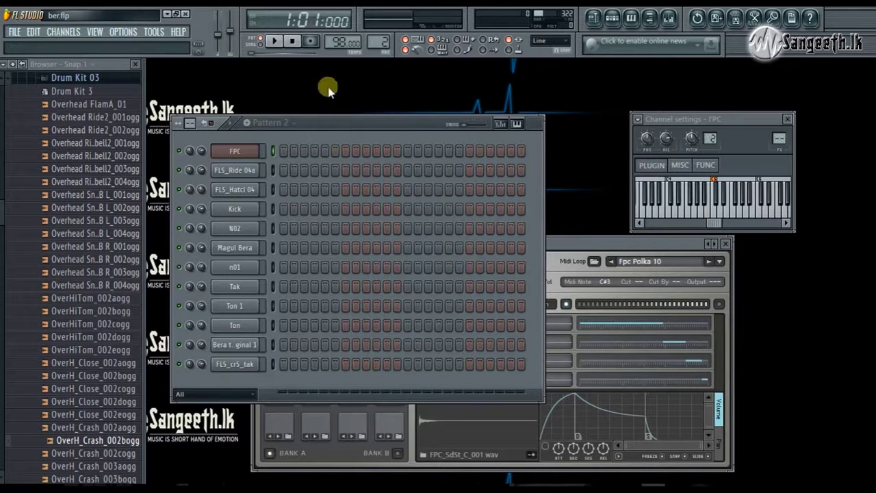
pyautogui.scroll(-1, 376, 44)
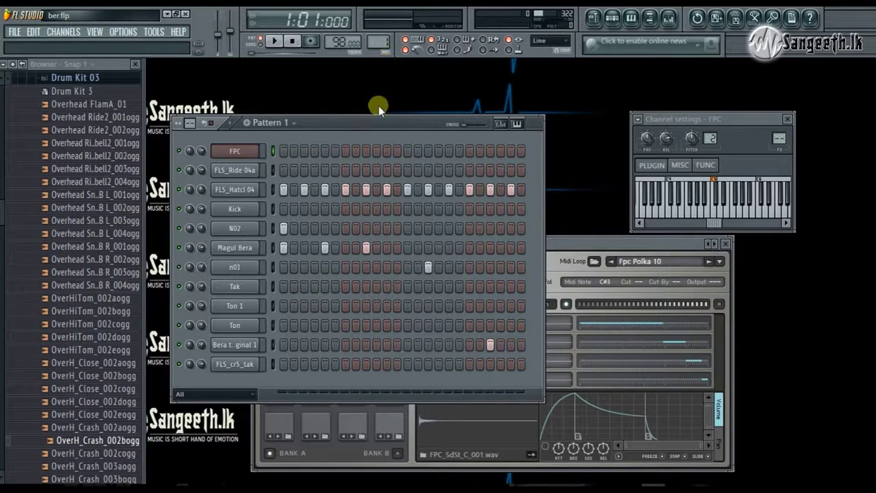
pyautogui.scroll(1, 379, 44)
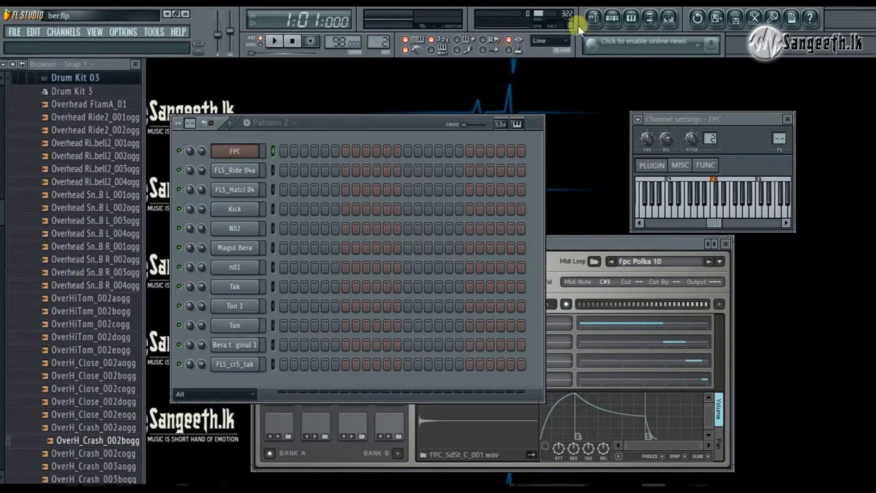
pyautogui.click(620, 21)
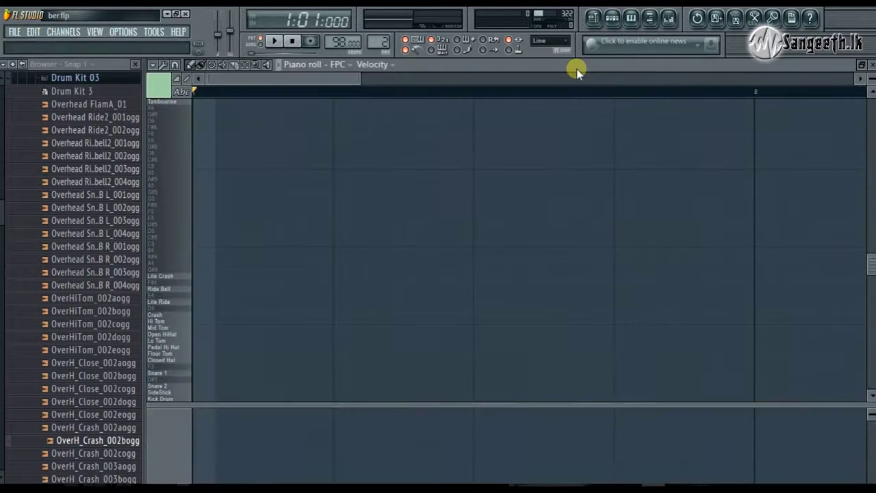
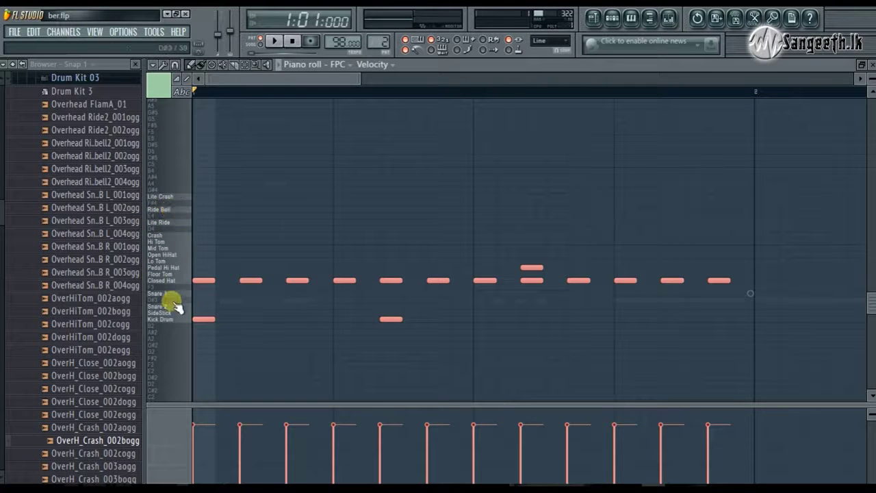
# - Add one-step Ride Bell notes with reduced velocity at steps 1 and 7, and preview the pattern
pyautogui.click(213, 210)
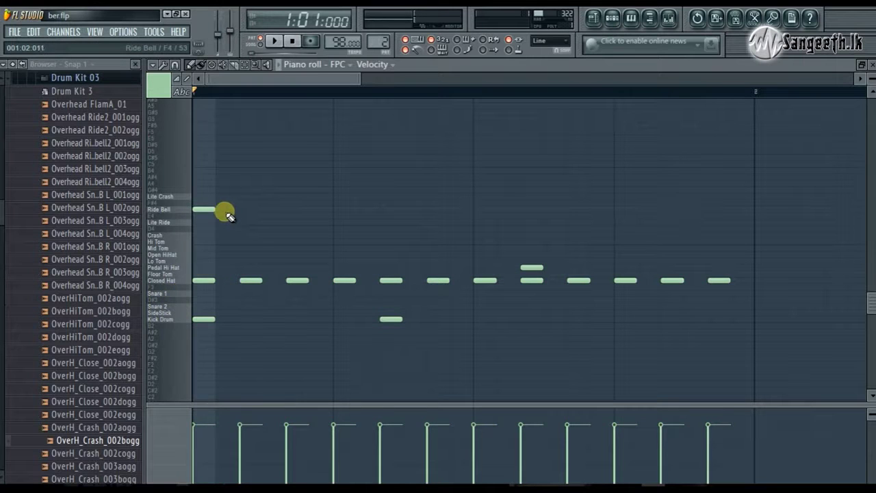
pyautogui.moveTo(212, 213); pyautogui.dragTo(226, 214)
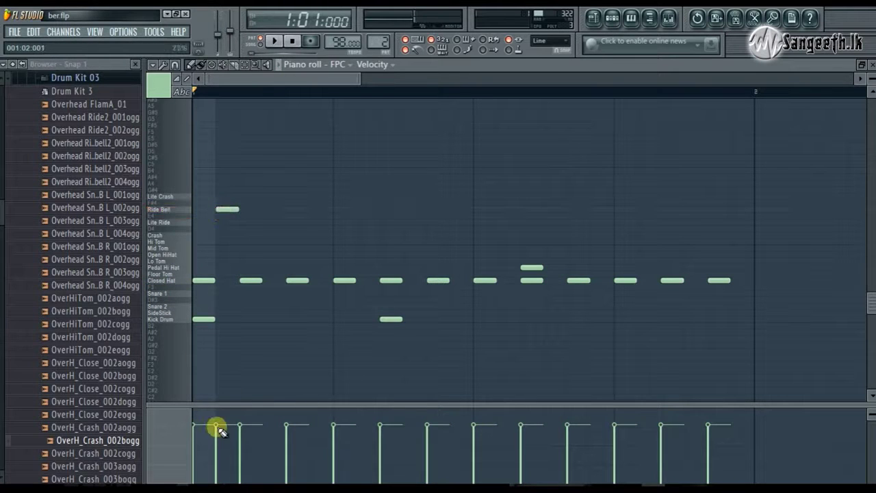
pyautogui.moveTo(227, 208); pyautogui.dragTo(203, 209)
pyautogui.press('space')
pyautogui.press('space')
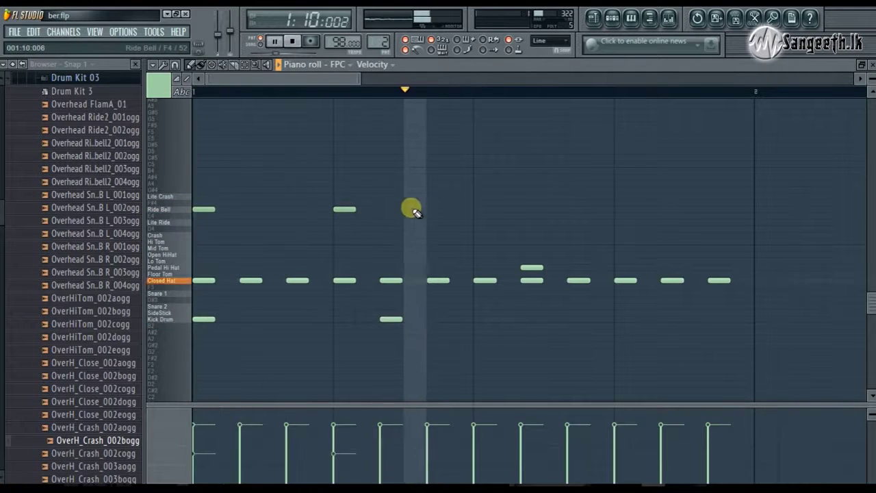
pyautogui.click(480, 204)
pyautogui.rightClick(483, 205)
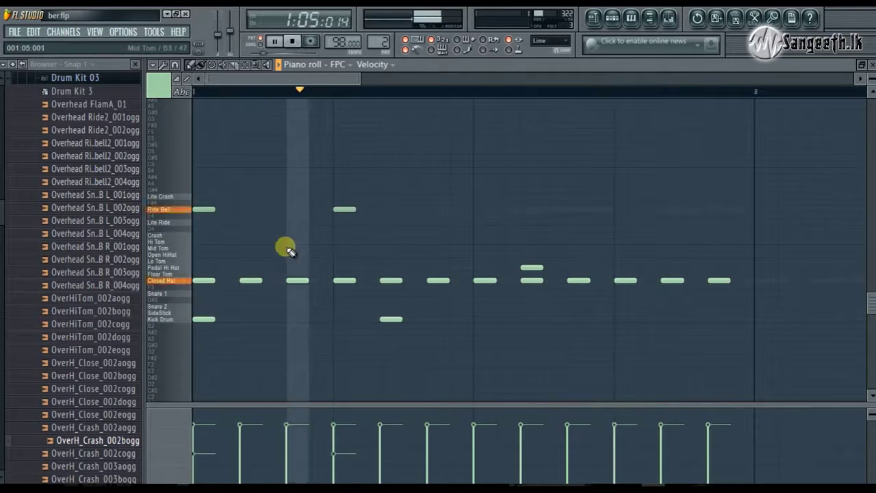
pyautogui.press('space')
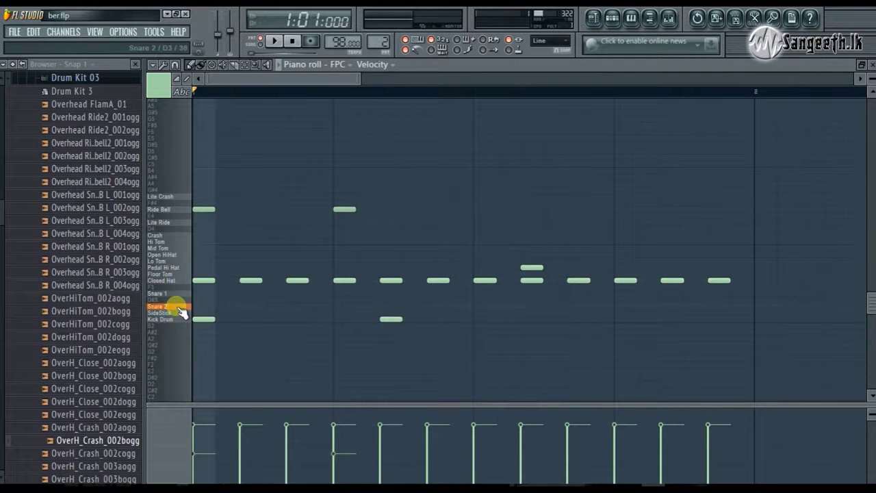
# - Audition the lower drum sounds, place a SideStick note at step 1 with raised velocity, and play the pattern
pyautogui.moveTo(163, 281)
pyautogui.mouseDown()
pyautogui.moveTo(161, 199)
pyautogui.moveTo(172, 320)
pyautogui.mouseUp()
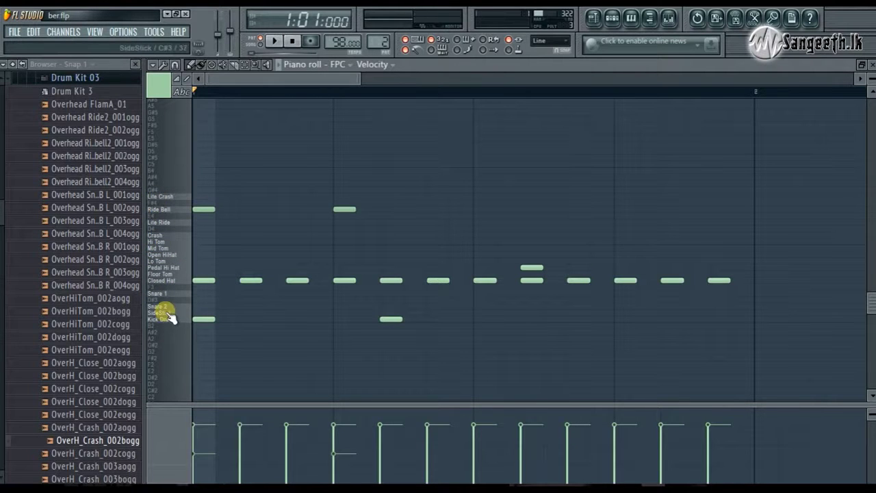
pyautogui.click(250, 308)
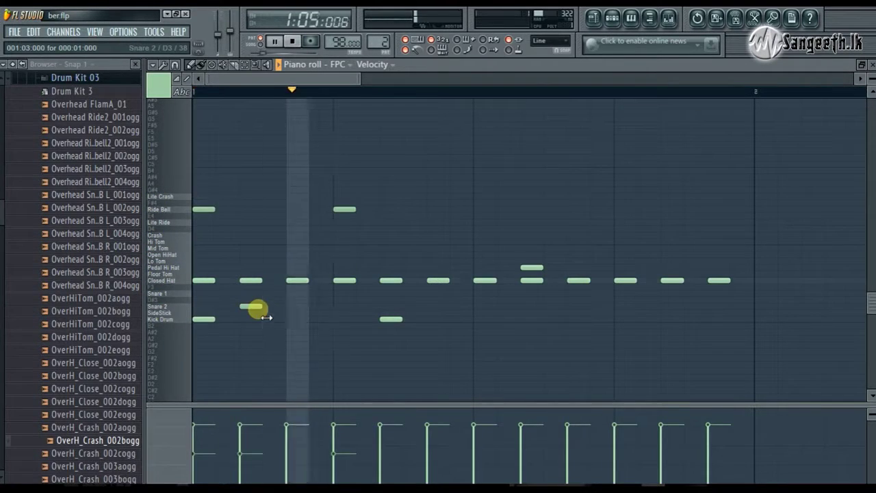
pyautogui.moveTo(260, 316); pyautogui.dragTo(283, 322)
pyautogui.click(274, 463)
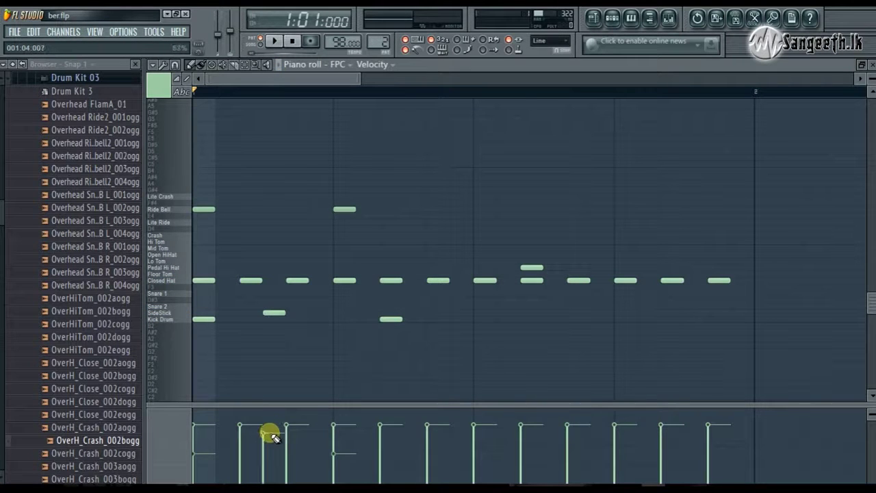
pyautogui.moveTo(272, 313); pyautogui.dragTo(210, 324)
pyautogui.press('space')
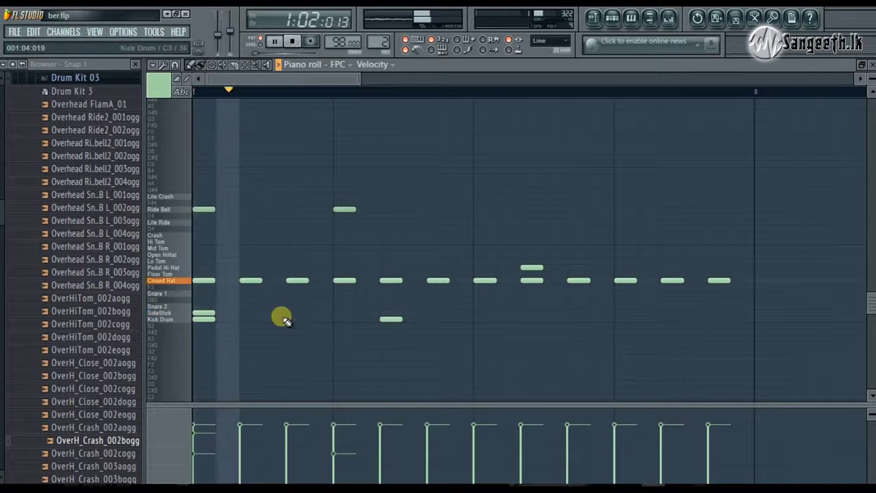
# - Add SideStick notes at steps 7, 13 and 19 during playback, and stop the pattern
pyautogui.click(342, 312)
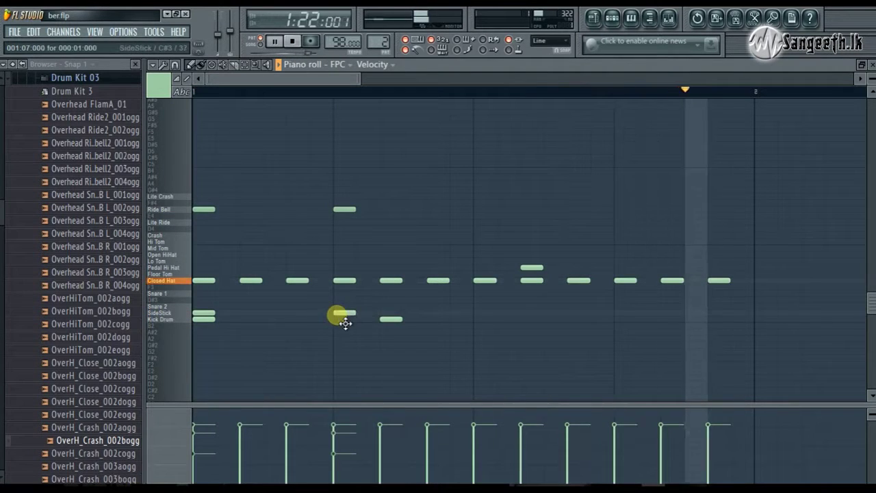
pyautogui.click(477, 313)
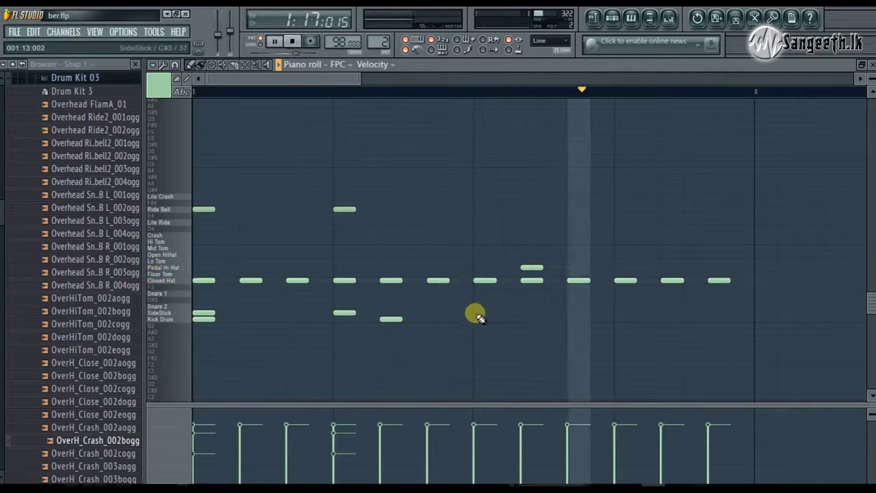
pyautogui.click(624, 312)
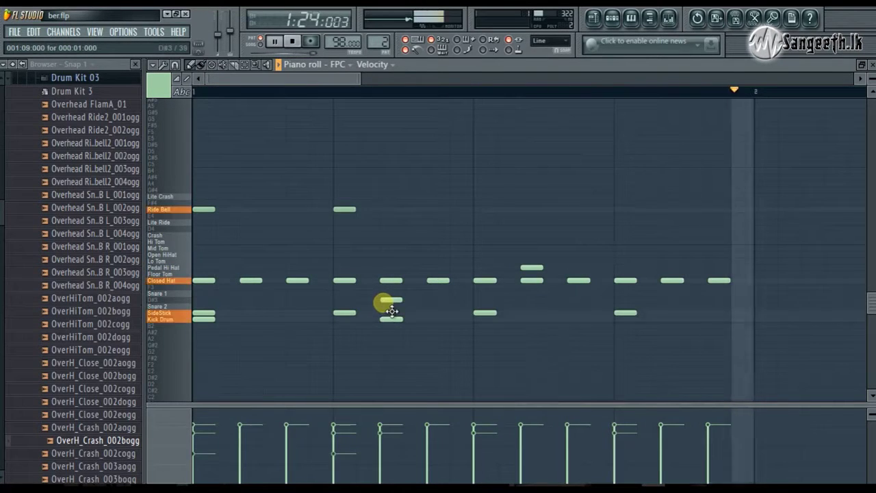
pyautogui.click(391, 301)
pyautogui.rightClick(391, 302)
pyautogui.press('space')
# - Add a Snare 2 note, position it at step 7 and preview the pattern
pyautogui.click(168, 313)
pyautogui.click(274, 307)
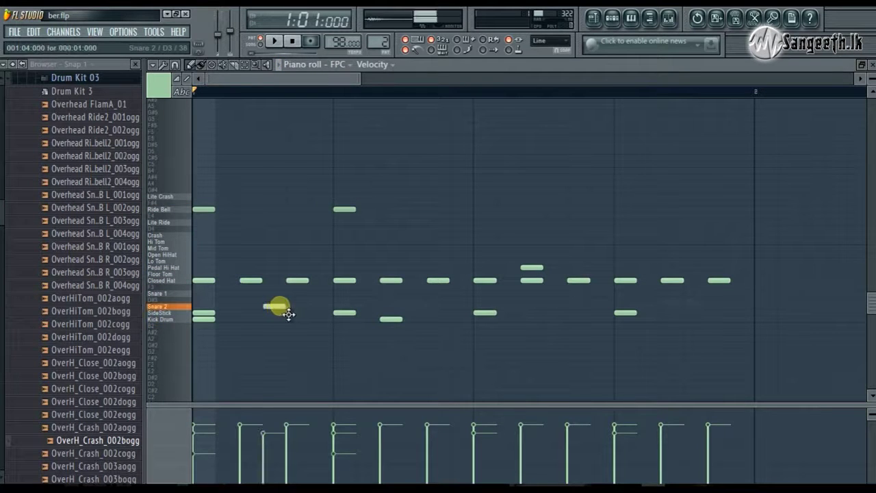
pyautogui.moveTo(276, 307); pyautogui.dragTo(296, 307)
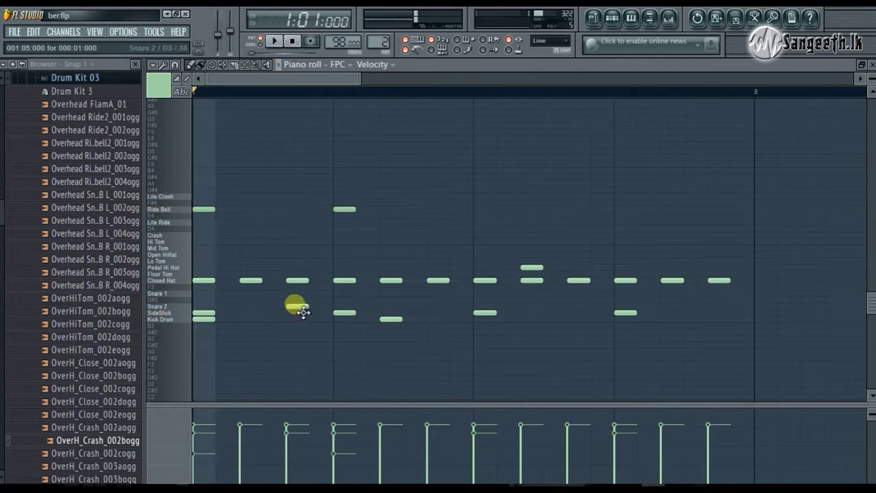
pyautogui.moveTo(306, 317); pyautogui.dragTo(352, 317)
pyautogui.press('space')
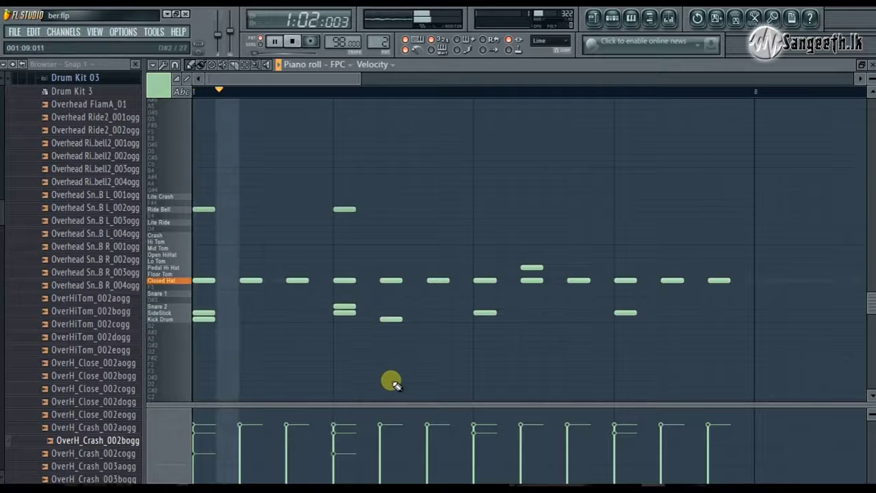
pyautogui.press('space')
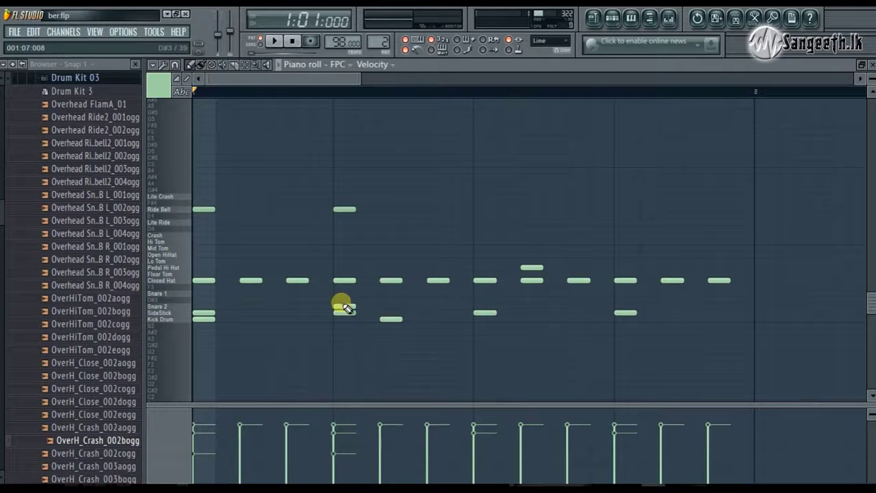
# - Raise the snare note's velocity, change it to Snare 1 at step 7, and play the pattern
pyautogui.moveTo(350, 312); pyautogui.dragTo(326, 312)
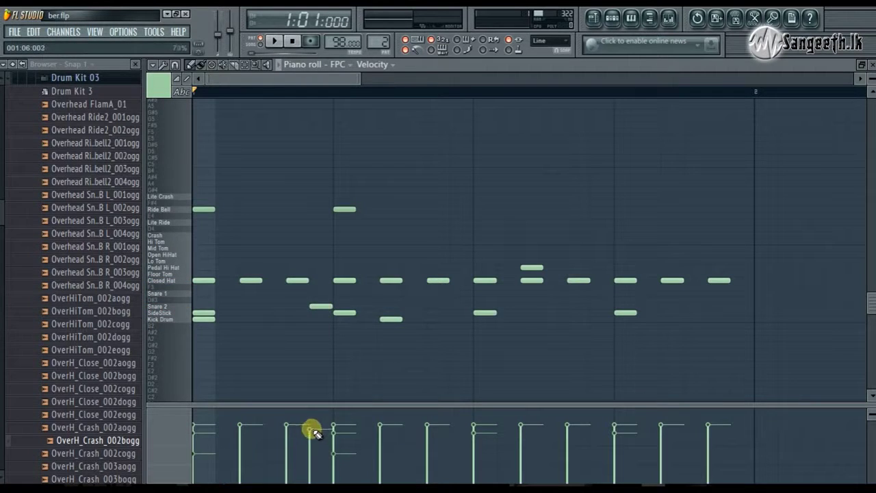
pyautogui.moveTo(316, 423); pyautogui.dragTo(309, 358)
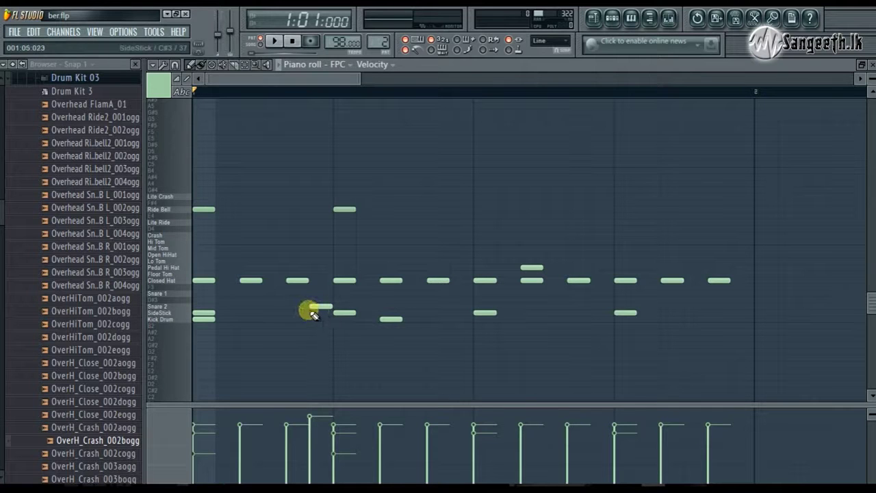
pyautogui.moveTo(325, 315); pyautogui.dragTo(346, 300)
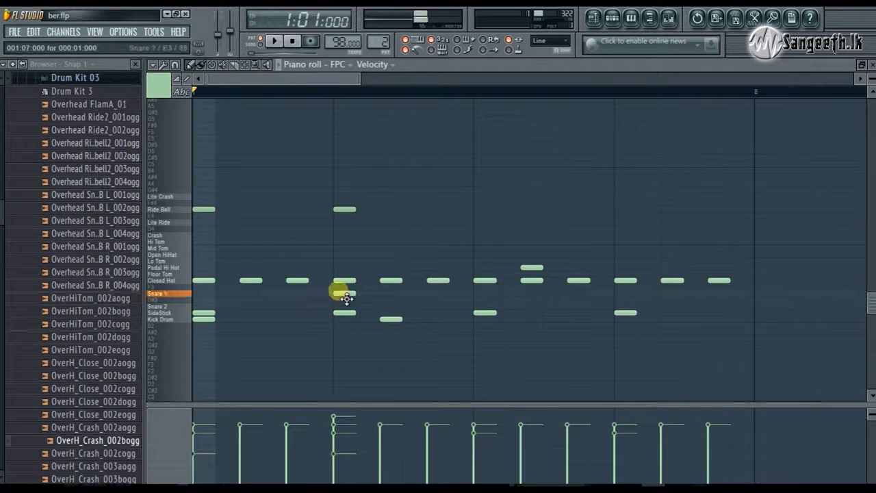
pyautogui.press('space')
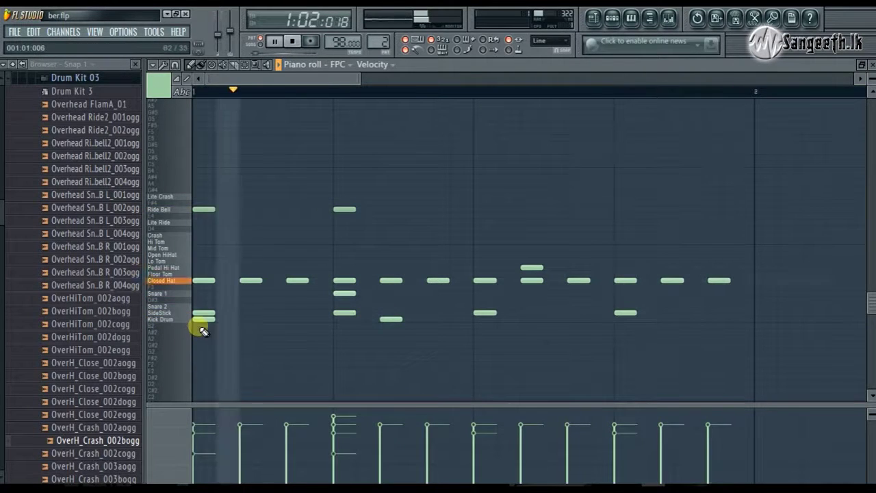
# - Add a Kick Drum note at step 21, close the piano roll and stop playback
pyautogui.click(625, 319)
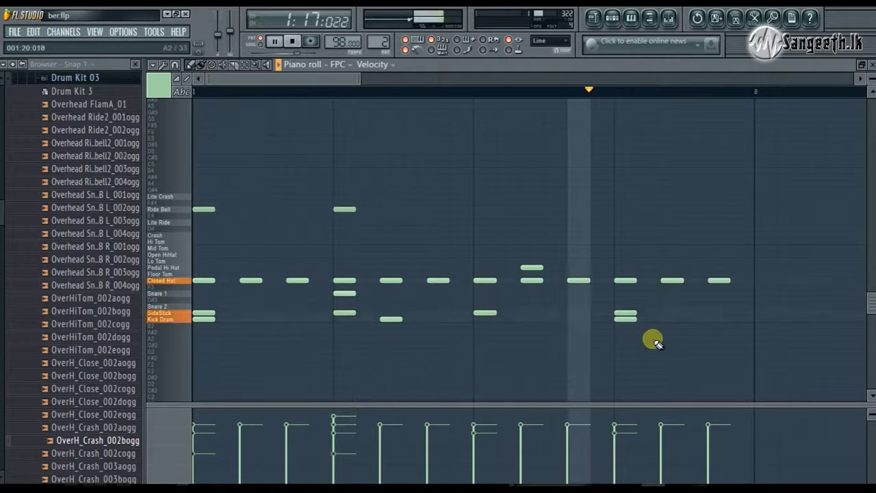
pyautogui.moveTo(626, 320); pyautogui.dragTo(668, 319)
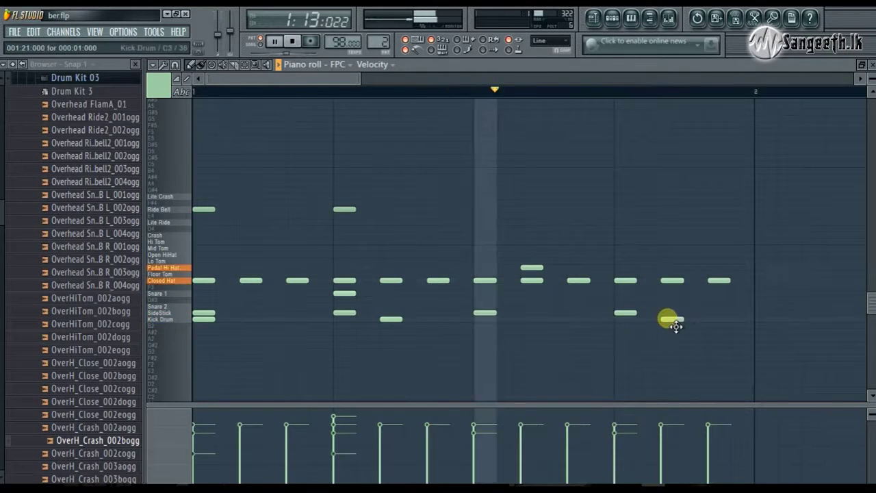
pyautogui.click(871, 64)
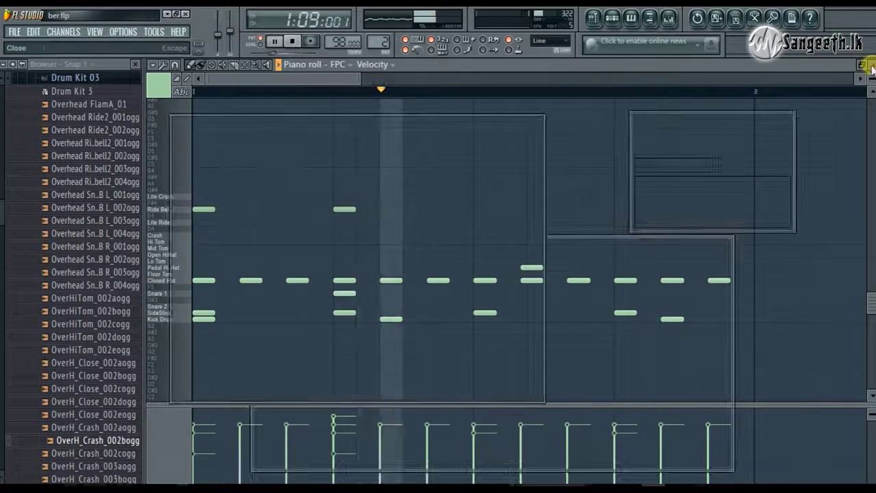
pyautogui.press('space')
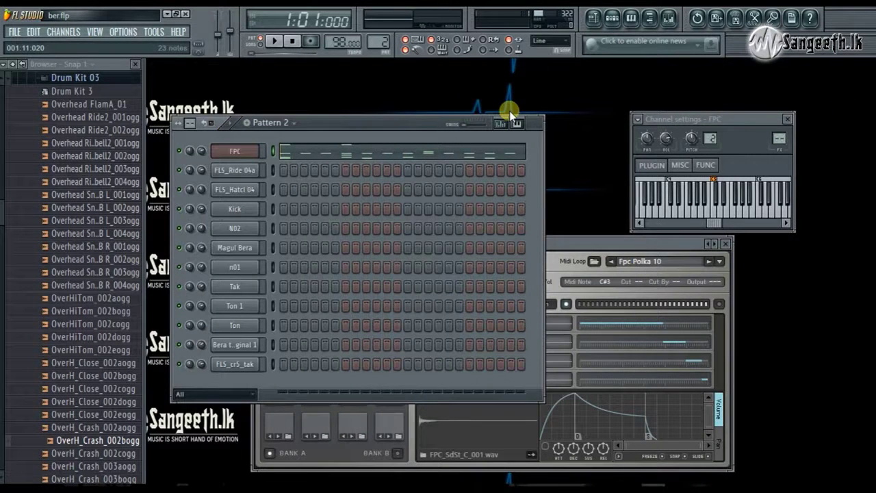
# - Open the playlist and place Pattern 2 clips at bars 1 and 2 on Track 1
pyautogui.click(594, 21)
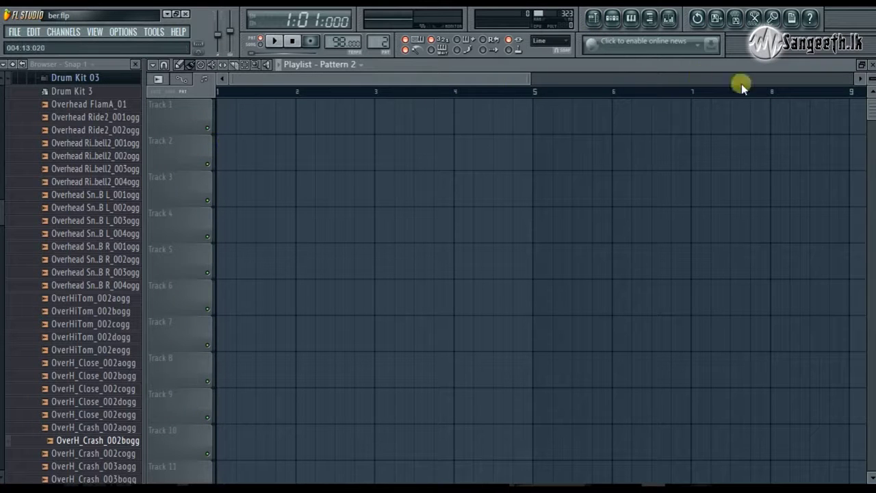
pyautogui.click(224, 118)
pyautogui.click(302, 122)
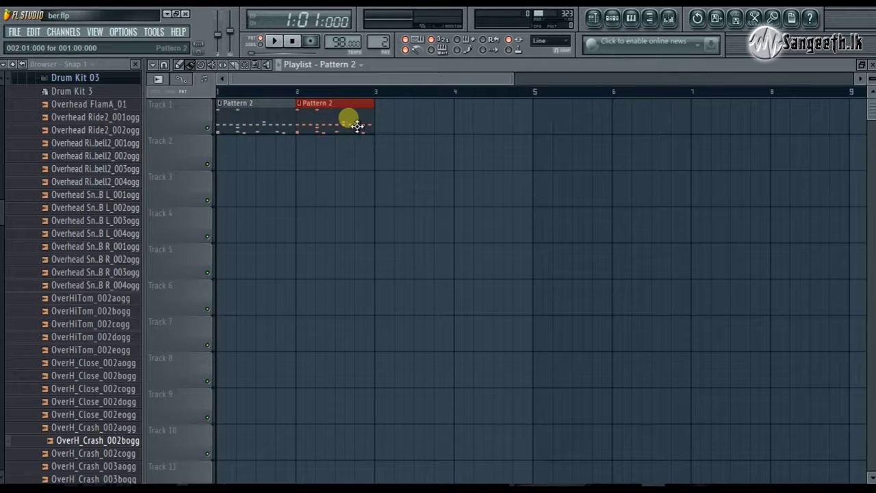
# - Add Pattern 2 clips at bars 3 and 4 on Track 1, and place Pattern 1 clips at bars 1 to 4 on Track 2
pyautogui.click(381, 117)
pyautogui.click(456, 117)
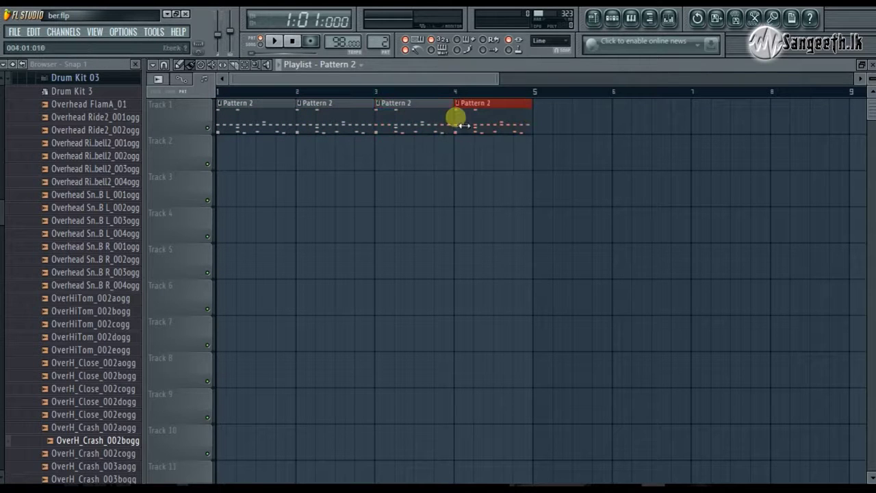
pyautogui.click(357, 64)
pyautogui.click(342, 89)
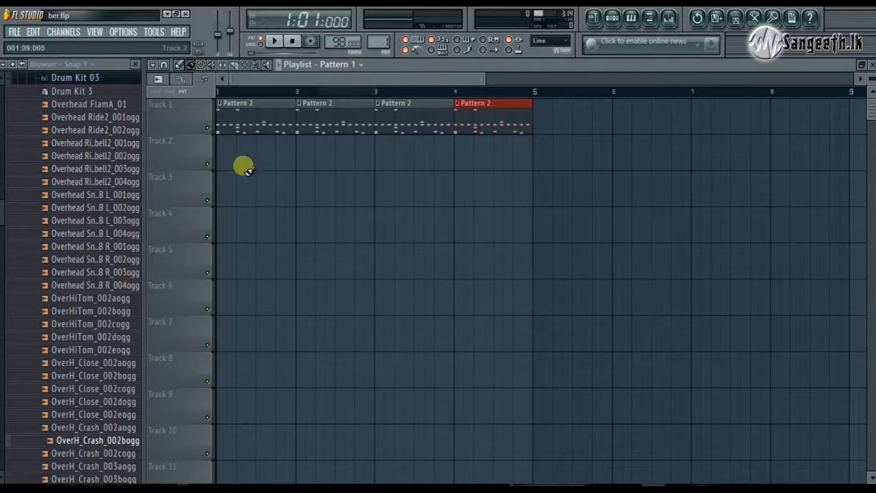
pyautogui.click(301, 154)
pyautogui.click(377, 153)
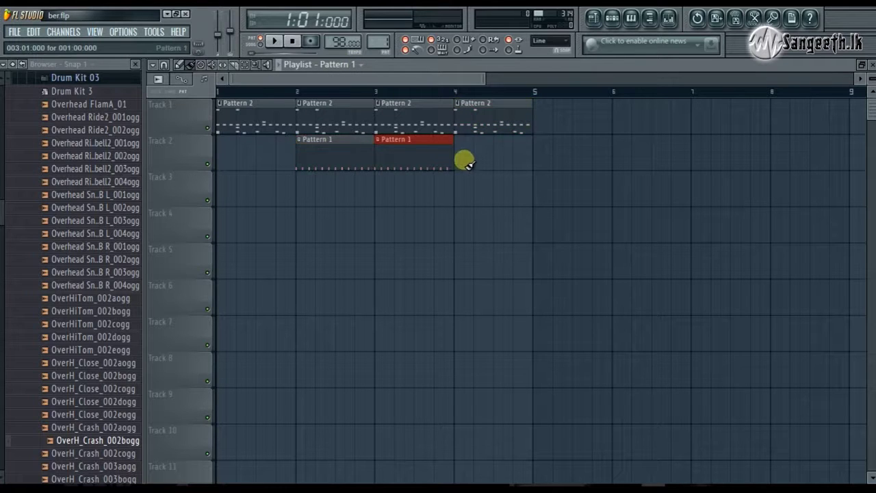
pyautogui.click(457, 164)
pyautogui.click(217, 163)
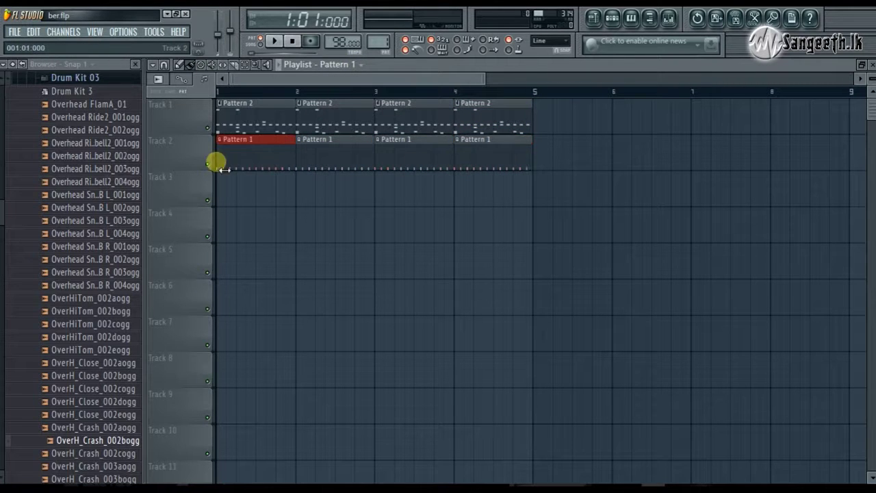
# - Play the arrangement in song mode with the playlist and step sequencer windows moved into view, and minimize the program after stopping playback
pyautogui.click(259, 44)
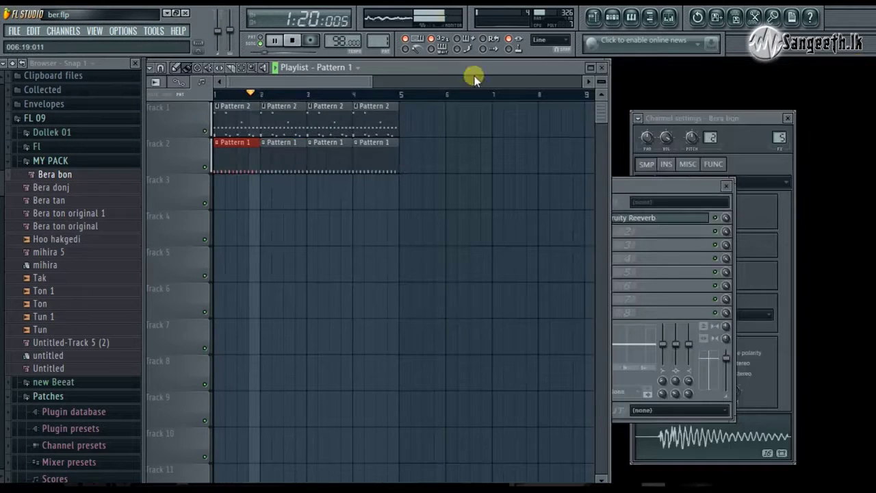
pyautogui.moveTo(475, 68); pyautogui.dragTo(612, 78)
pyautogui.moveTo(317, 133); pyautogui.dragTo(393, 337)
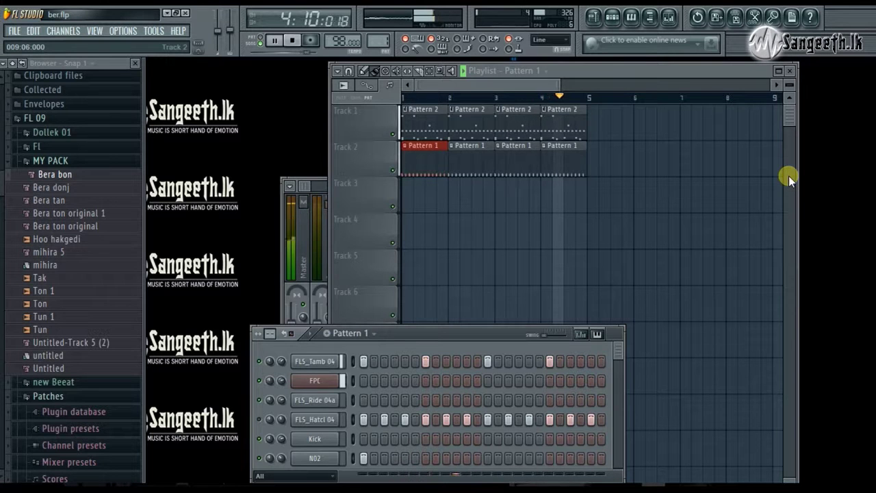
pyautogui.click(296, 41)
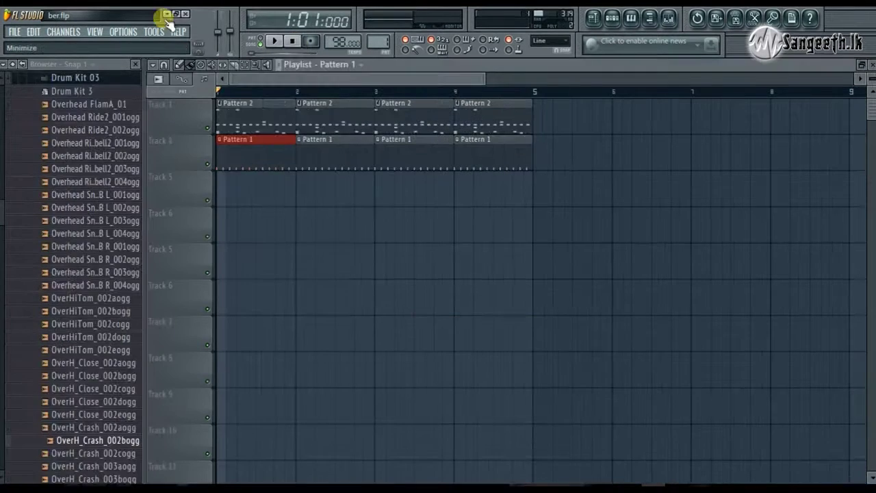
pyautogui.click(167, 14)
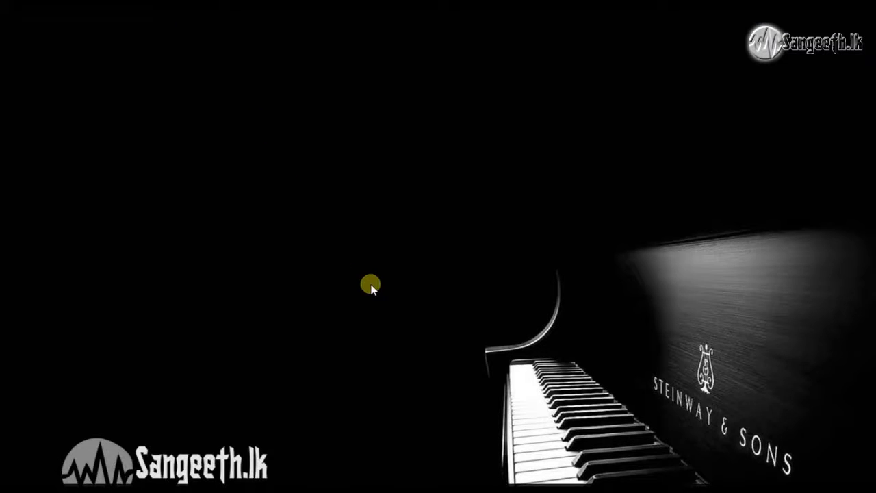